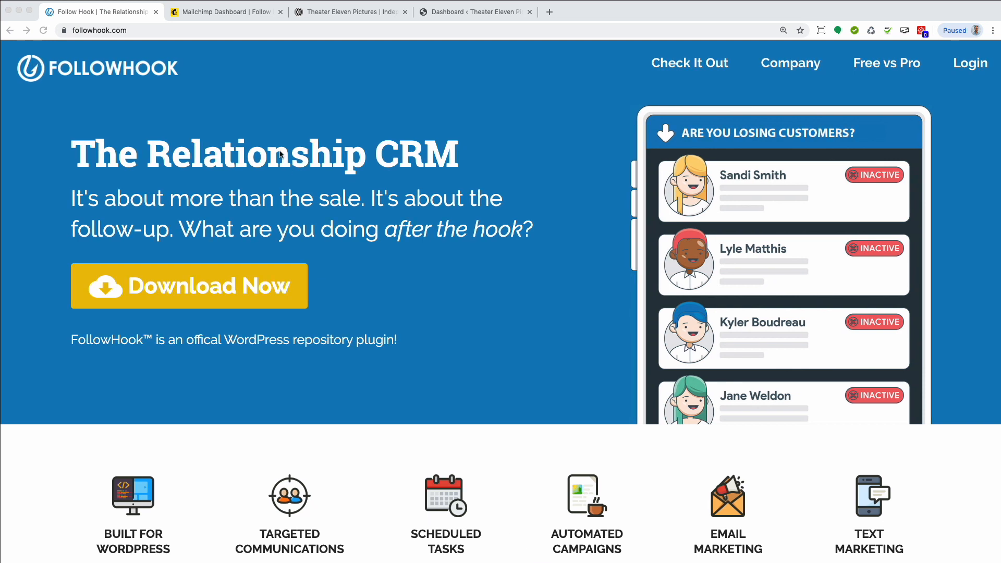
Step: Look over the Theater Eleven site's home page and its Behind the Scenes email signup form
left_click(331, 13)
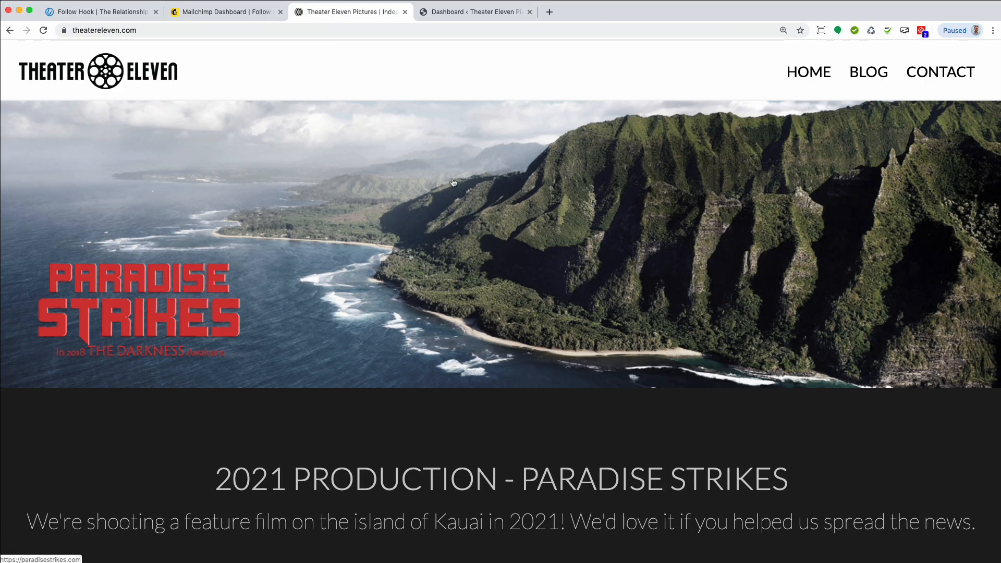
scroll(472, 184, "down", 12)
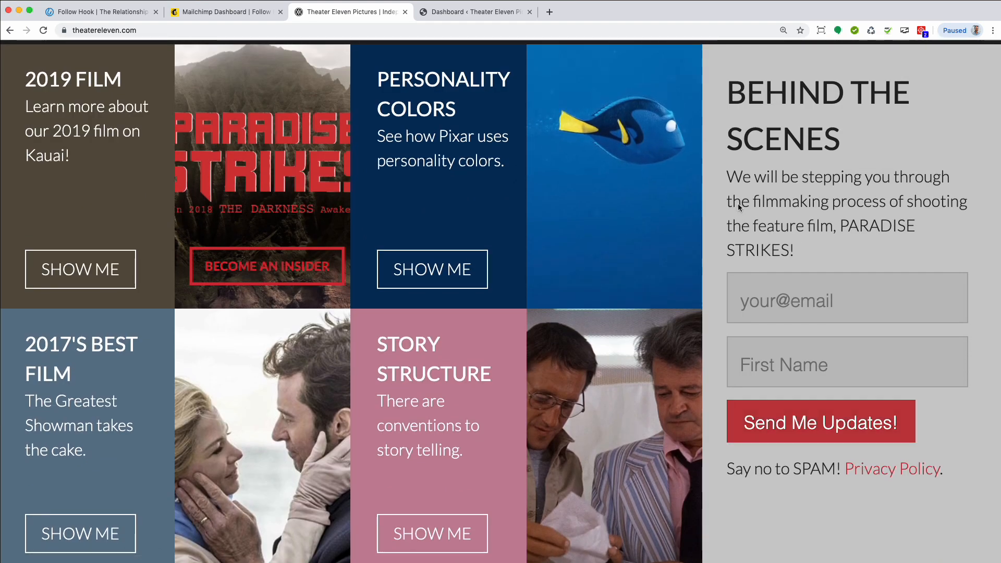
scroll(738, 207, "up", 12)
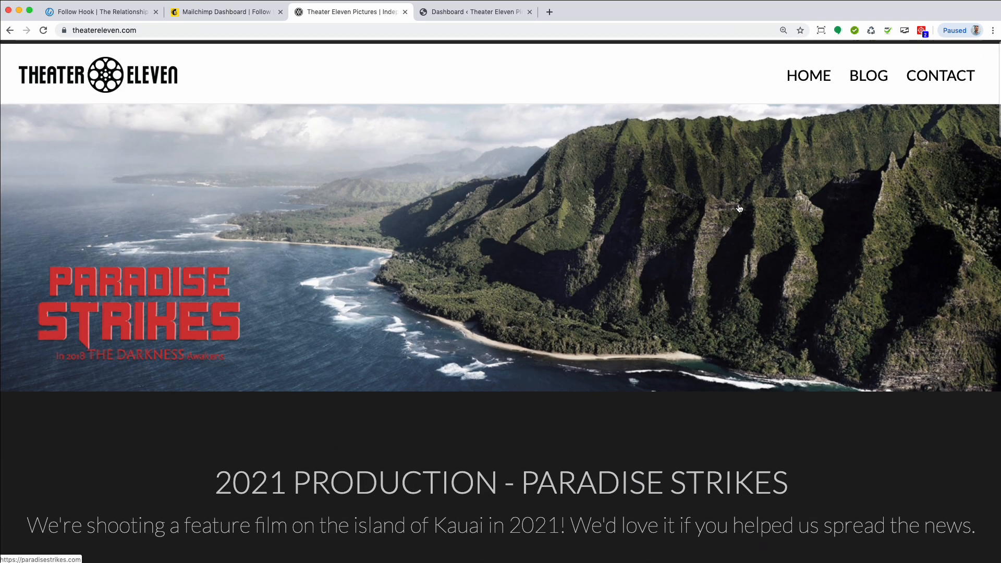
Step: In the site's WordPress admin, associate the Contact Form 7 form Film Updates Opt-In with Follow Hook
left_click(458, 16)
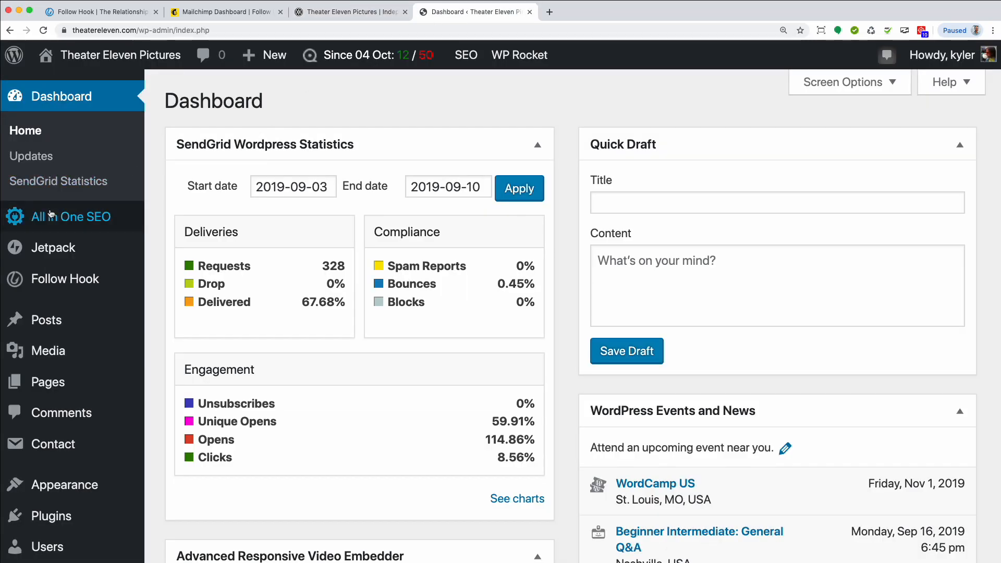
mouse_move(61, 212)
scroll(57, 209, "down", 3)
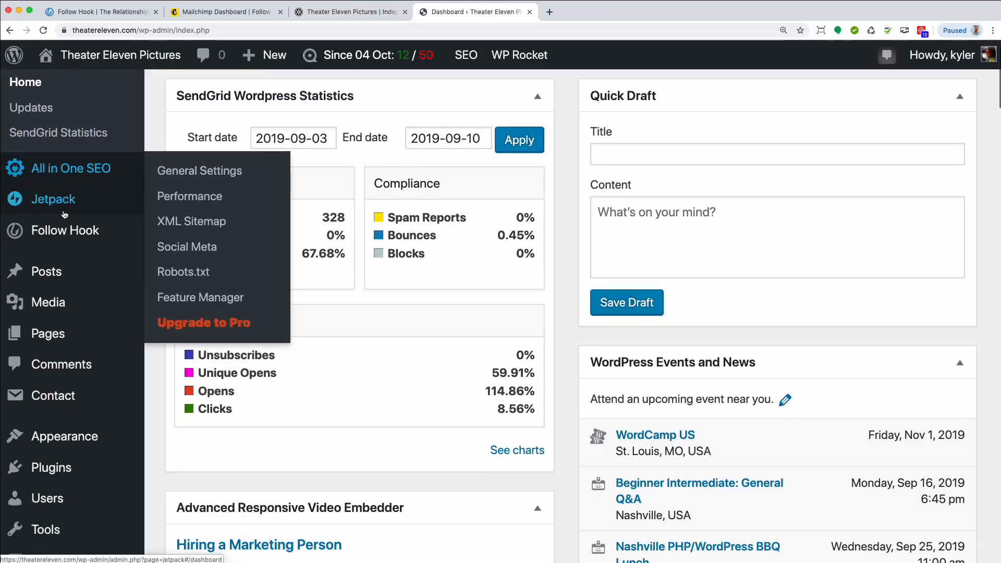
mouse_move(87, 163)
left_click(193, 291)
left_click(265, 265)
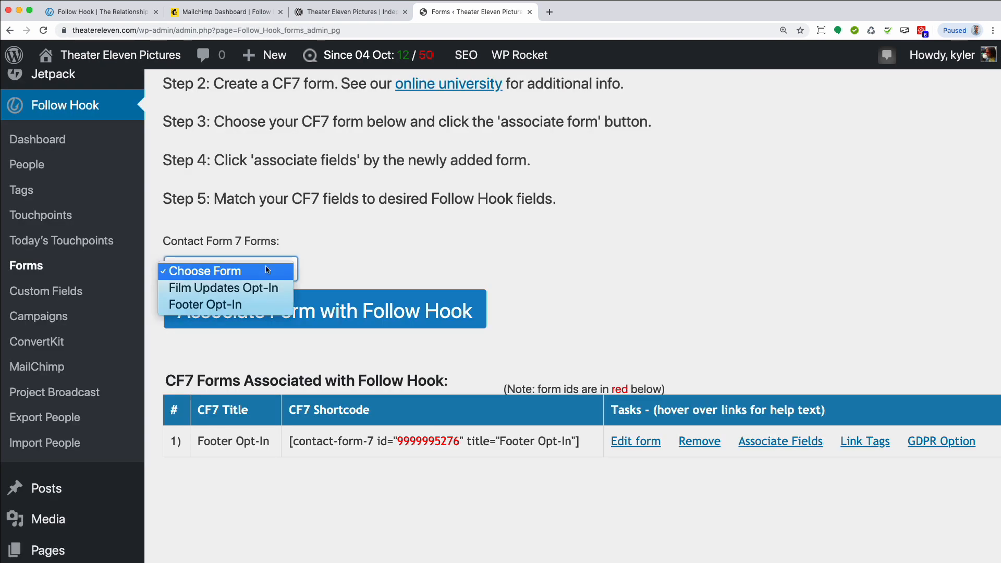
left_click(255, 292)
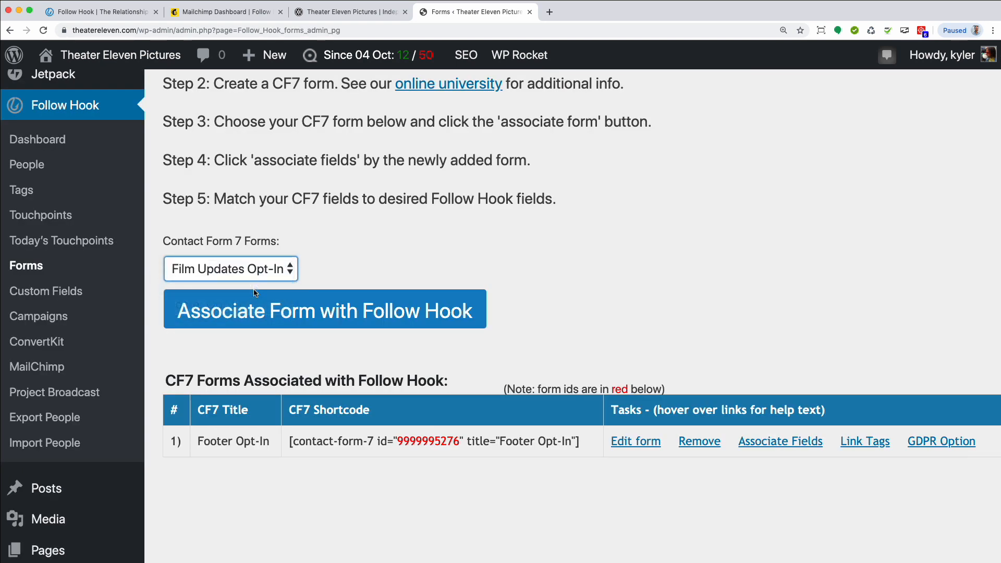
left_click(288, 317)
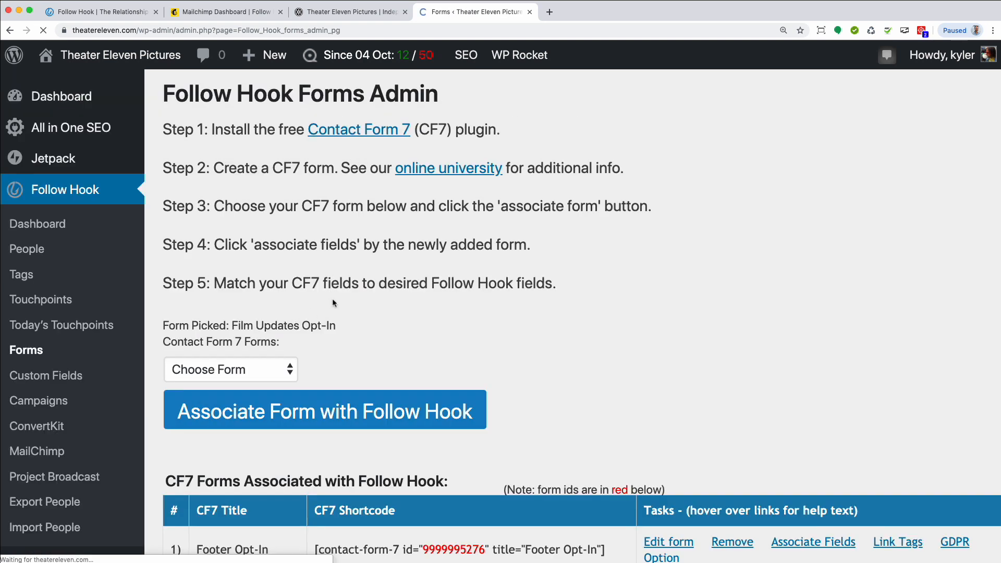
Step: Link the Paradise Strikes tag to the Film Updates Opt-In form and save the tags
scroll(469, 273, "down", 4)
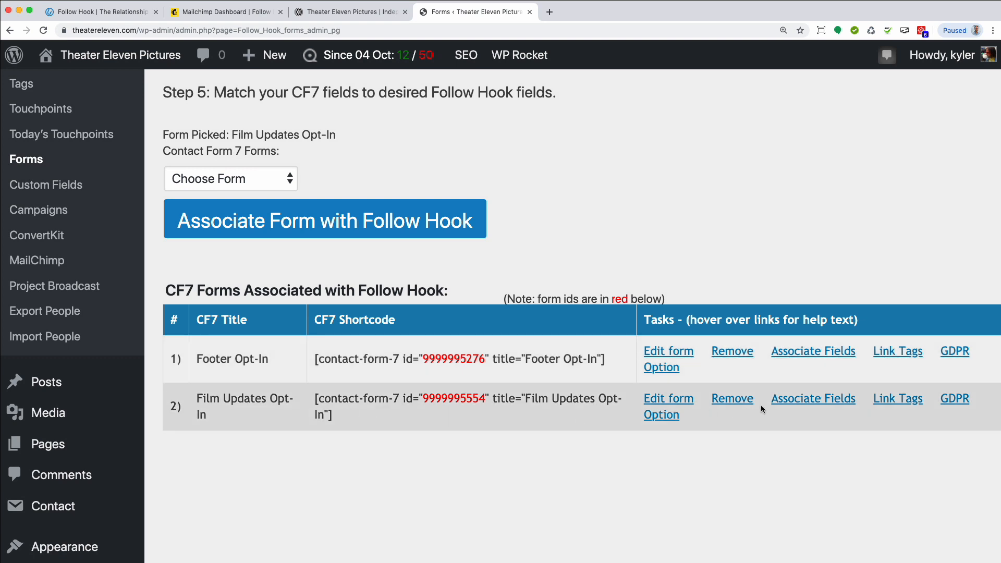
scroll(886, 365, "down", 1)
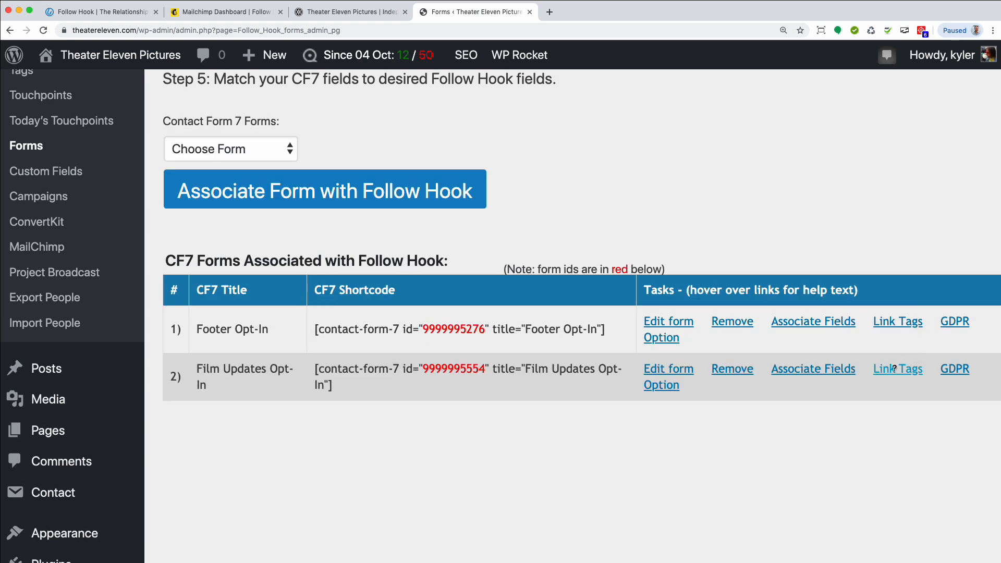
left_click(898, 368)
left_click(181, 225)
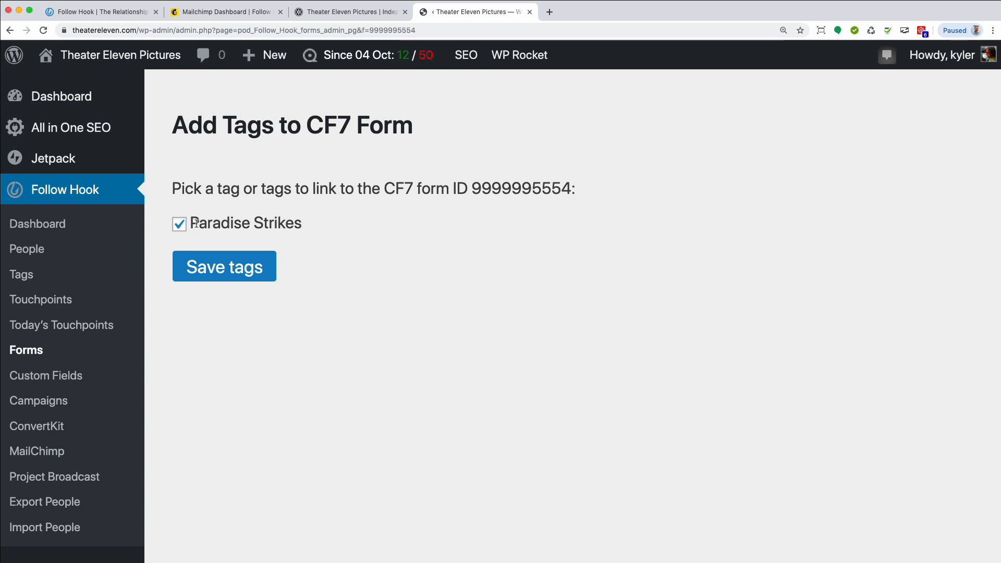
left_click(223, 275)
scroll(593, 355, "down", 3)
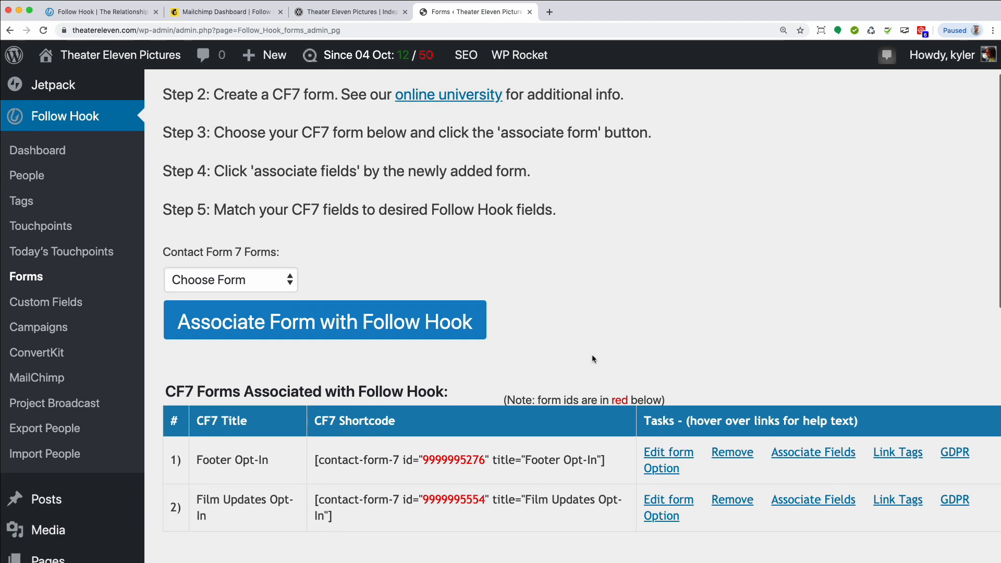
Step: Review the Behind the Scenes signup form on the public Theater Eleven home page
left_click(349, 17)
scroll(542, 227, "down", 10)
scroll(566, 233, "down", 1)
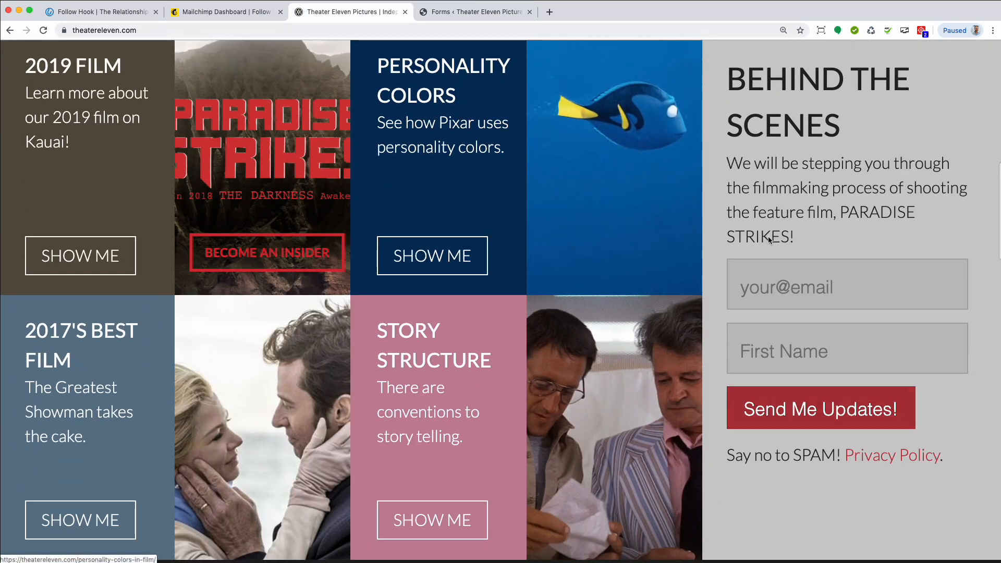
Step: Return to the WordPress admin and review the API settings on Follow Hook's MailChimp page
left_click(444, 15)
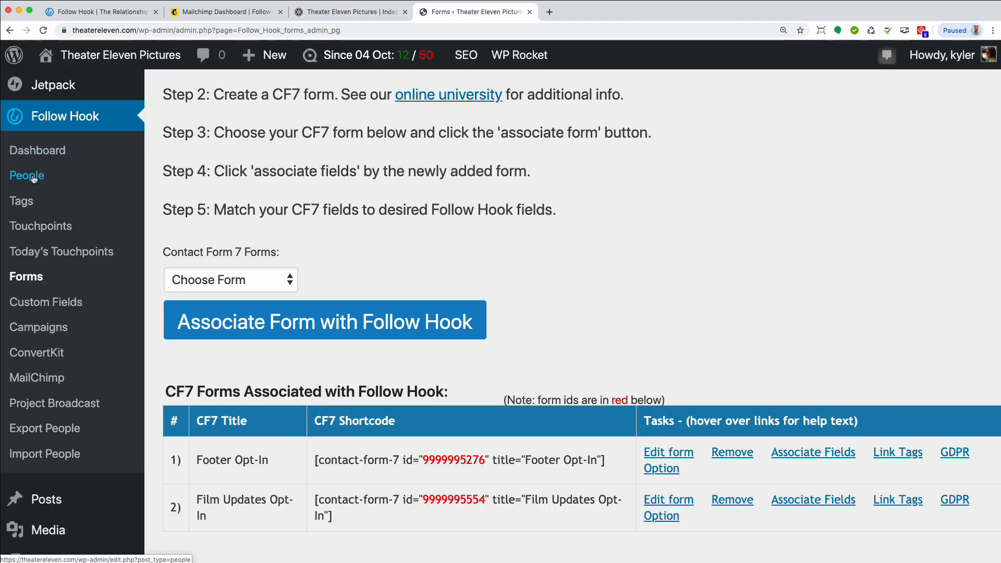
left_click(26, 202)
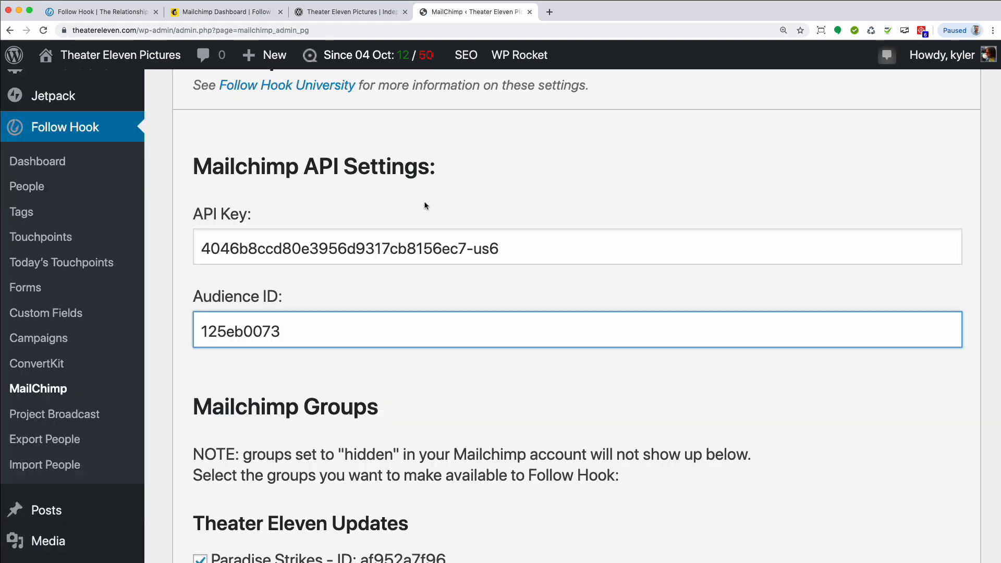
scroll(424, 204, "up", 2)
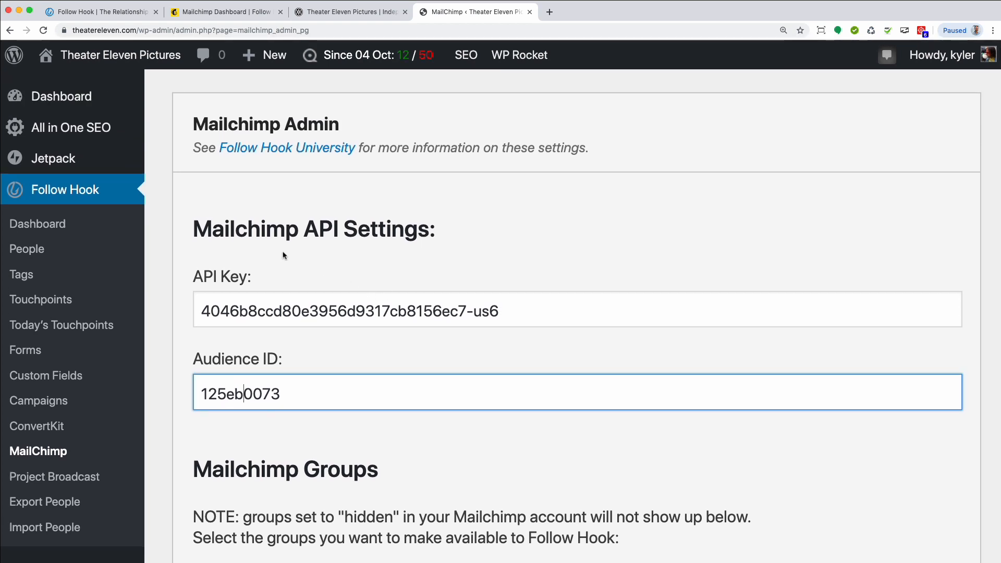
scroll(285, 255, "down", 2)
scroll(285, 254, "up", 2)
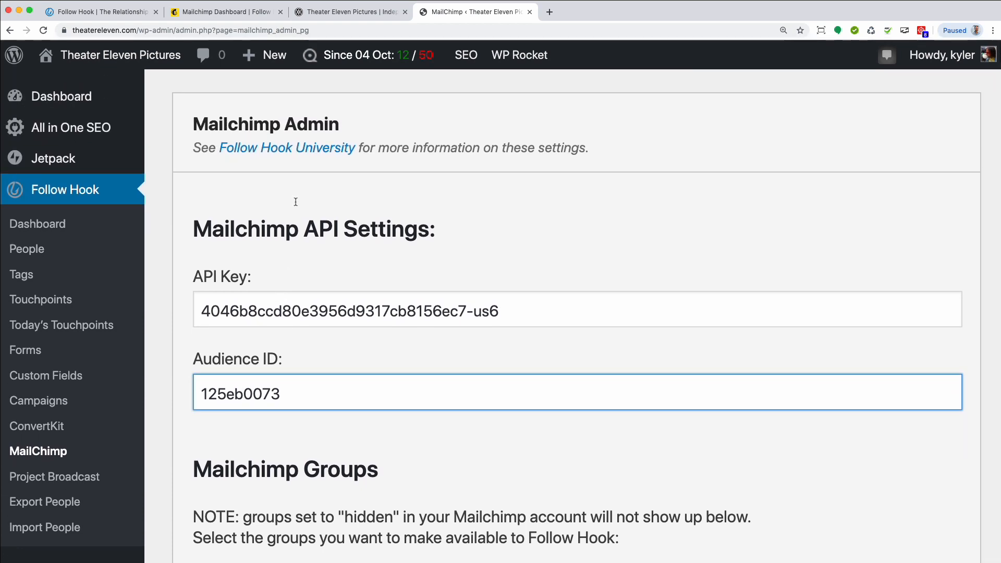
Step: Switch to Mailchimp and create an API key from the account's API keys page
left_click(224, 12)
left_click(878, 68)
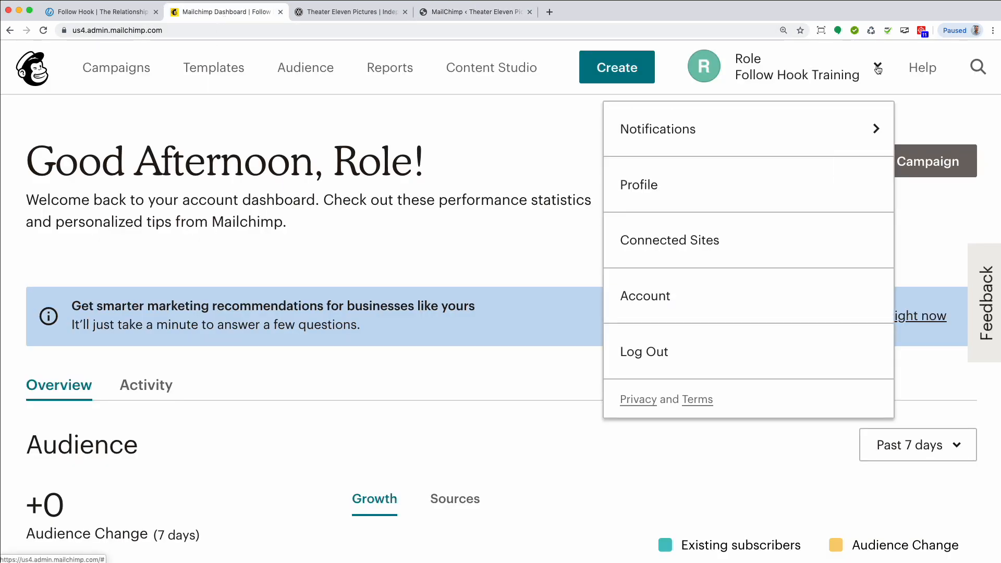
left_click(651, 295)
left_click(368, 255)
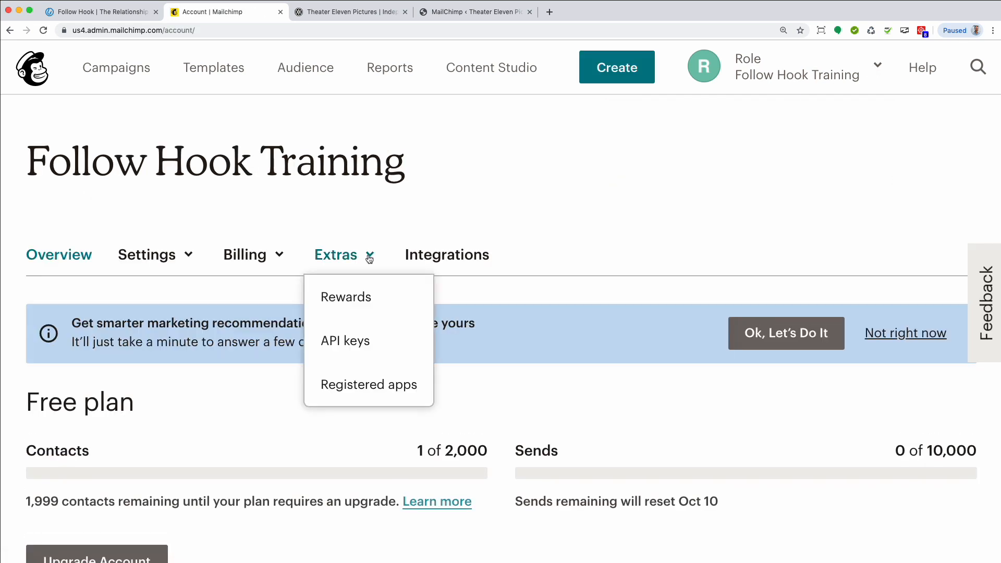
left_click(348, 340)
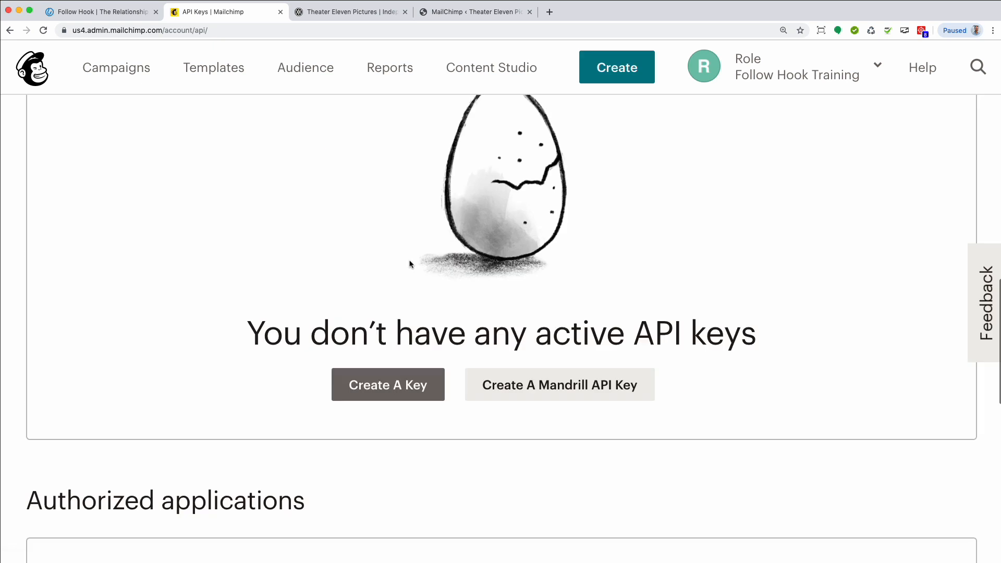
scroll(347, 260, "up", 2)
left_click(383, 444)
left_click(545, 305)
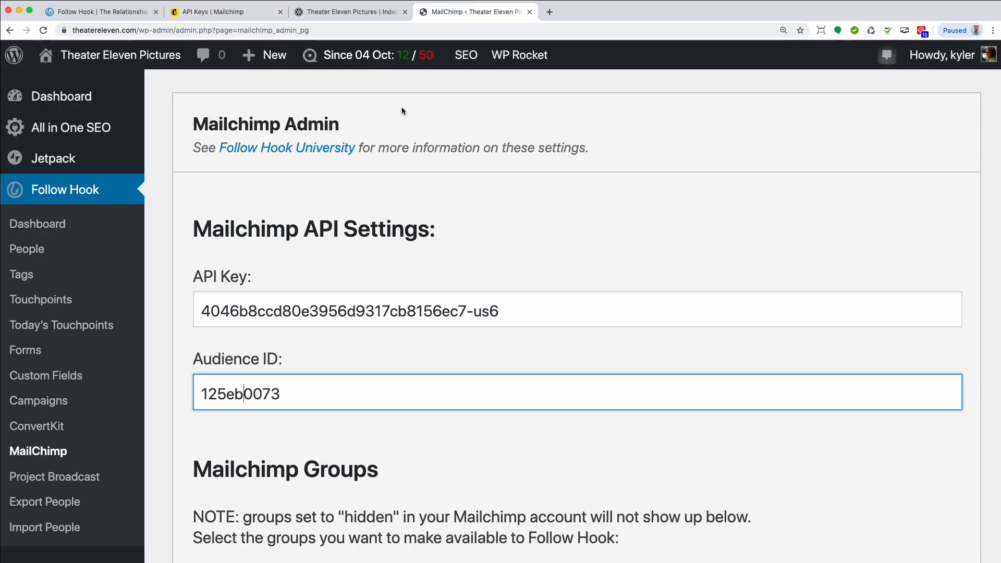
scroll(429, 124, "down", 1)
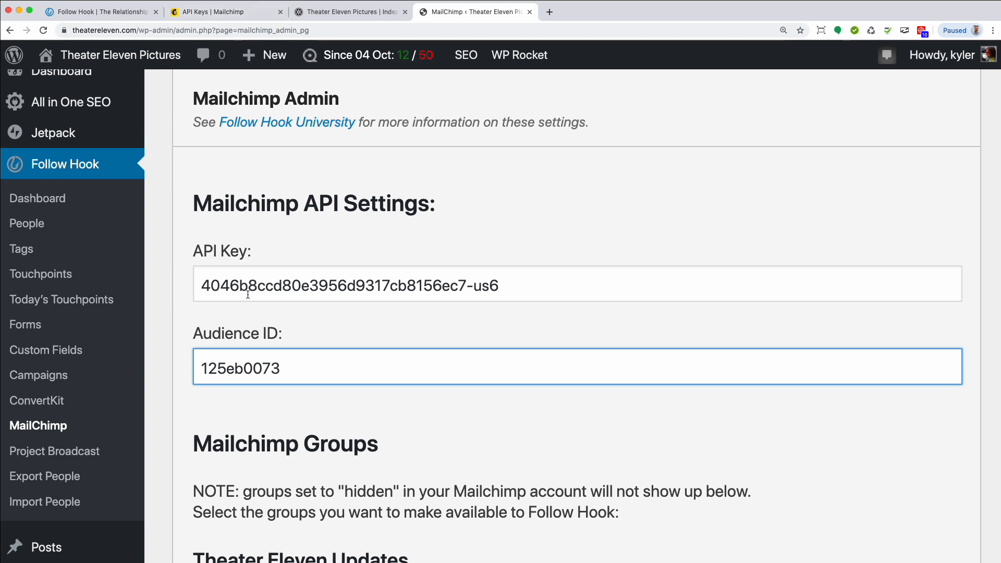
Step: Look up the Follow Hook Training audience's unique ID in Mailchimp's audience settings and select Follow Hook's matching Audience ID value
left_click(231, 15)
left_click(281, 68)
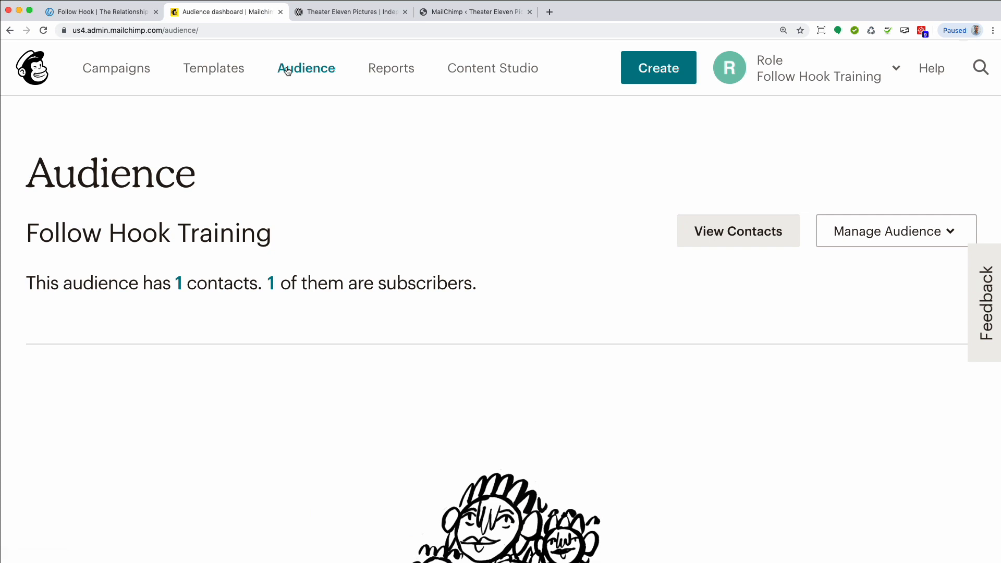
left_click(923, 242)
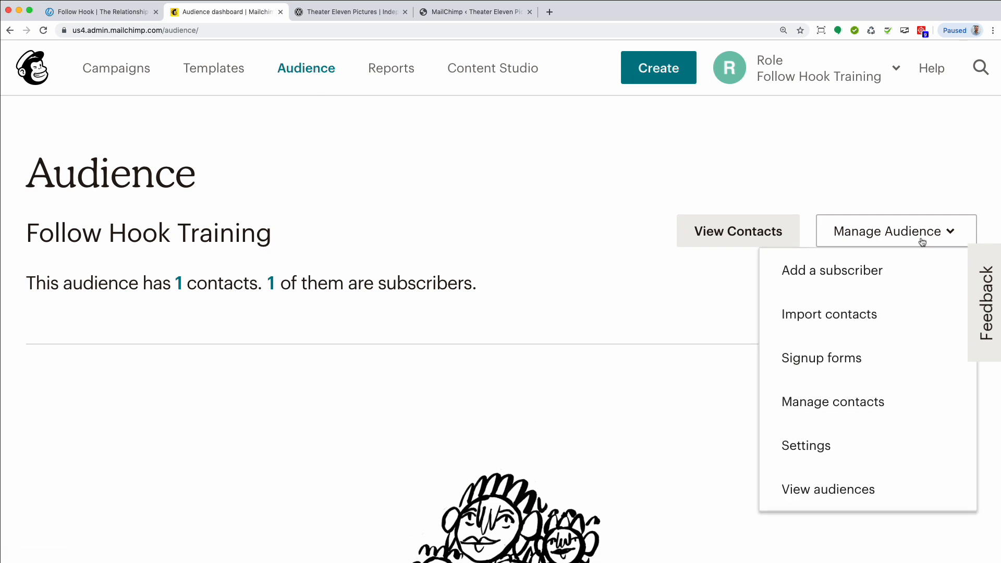
left_click(811, 443)
scroll(413, 316, "down", 10)
scroll(413, 315, "down", 2)
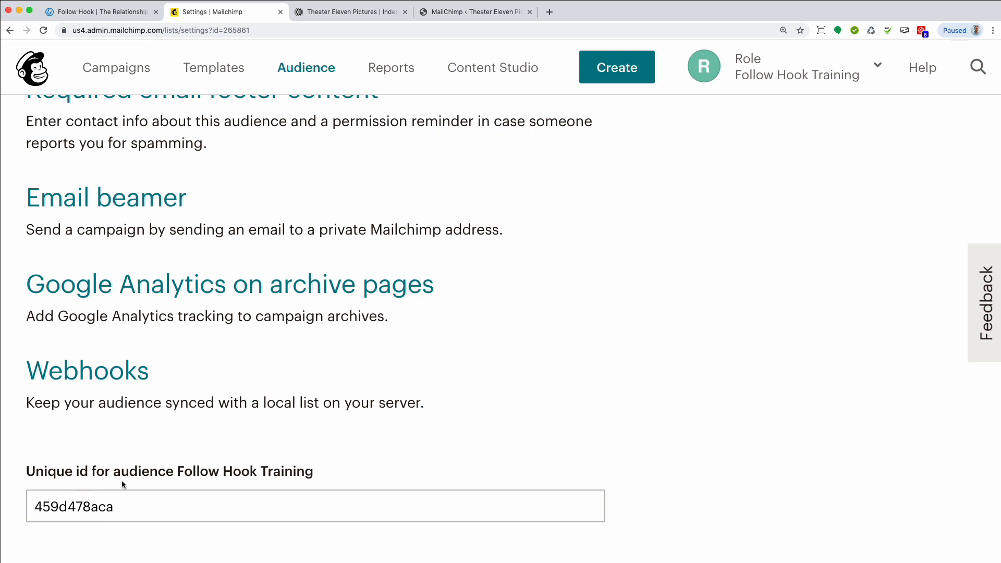
key("super+4")
left_click_drag(296, 370, 196, 366)
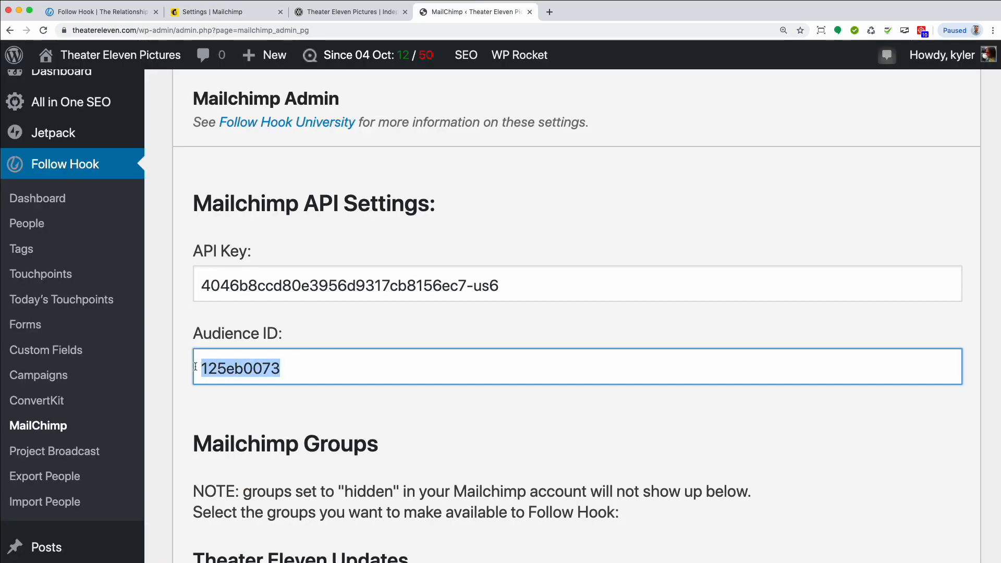
Step: Make the Paradise Strikes group under Theater Eleven Updates available to Follow Hook
scroll(322, 370, "down", 4)
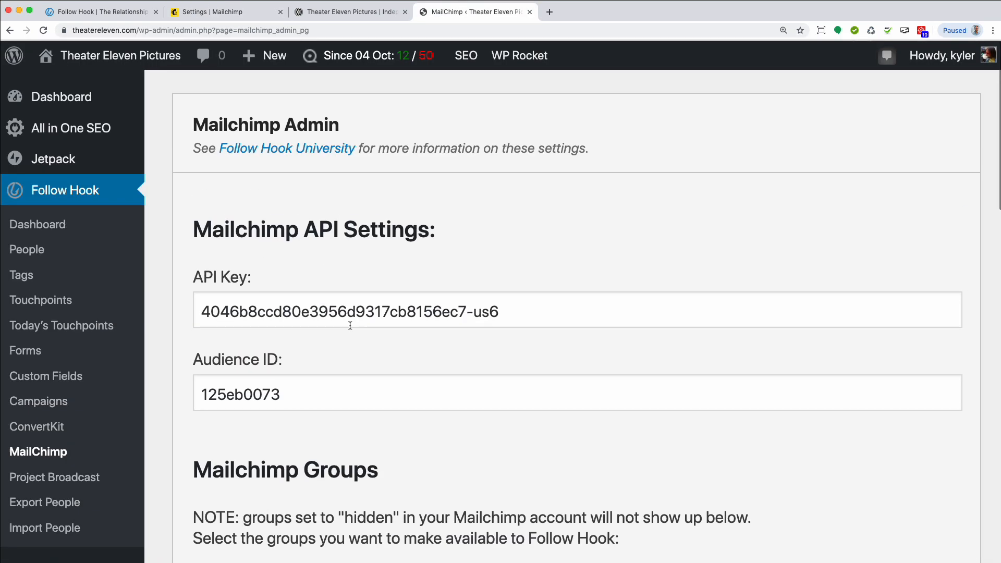
scroll(350, 326, "down", 3)
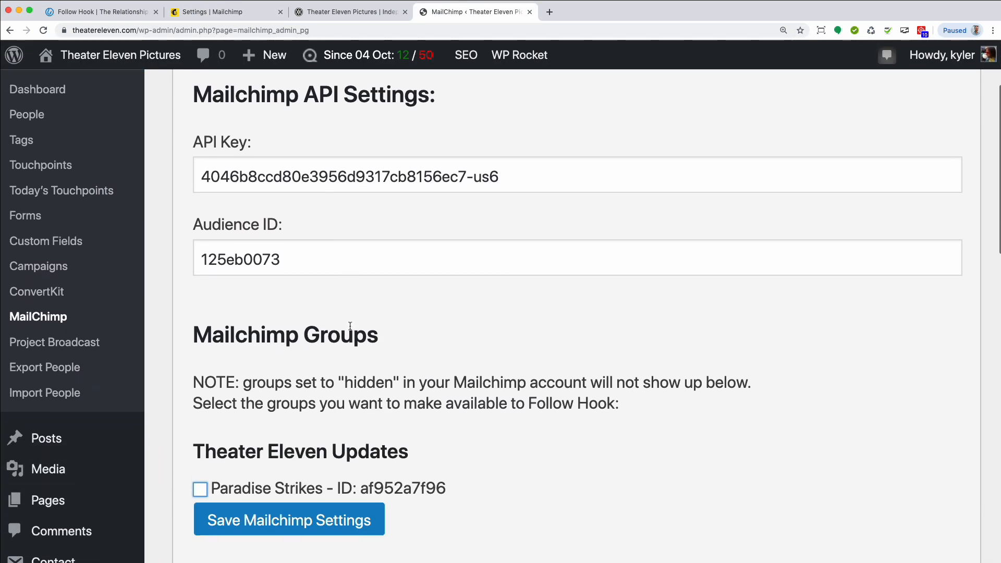
scroll(342, 333, "up", 5)
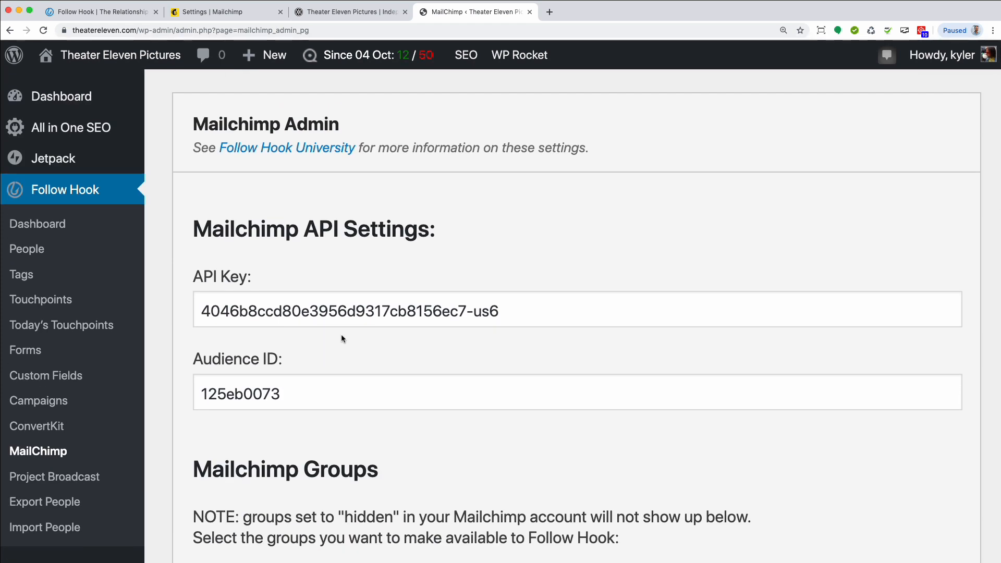
scroll(342, 339, "down", 3)
scroll(343, 335, "down", 3)
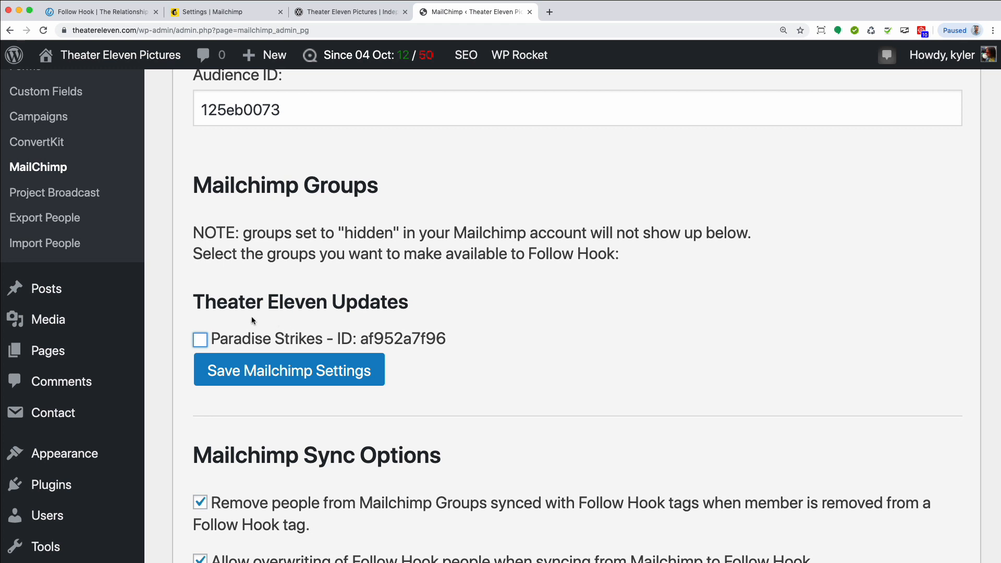
left_click(200, 339)
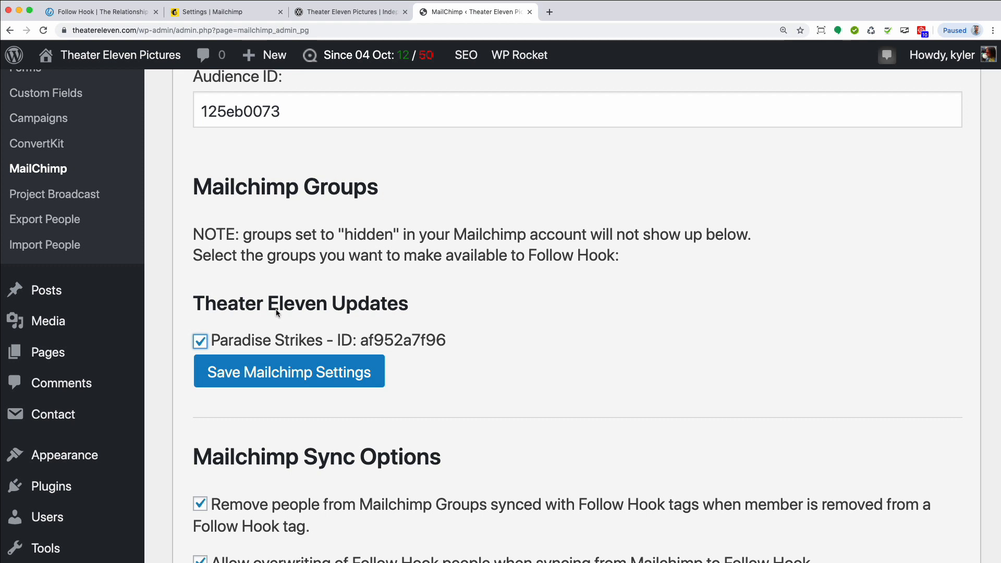
Step: Review the Mailchimp sync options for group removal and overwriting people, and the Mailchimp Sync Feature description
scroll(307, 371, "down", 3)
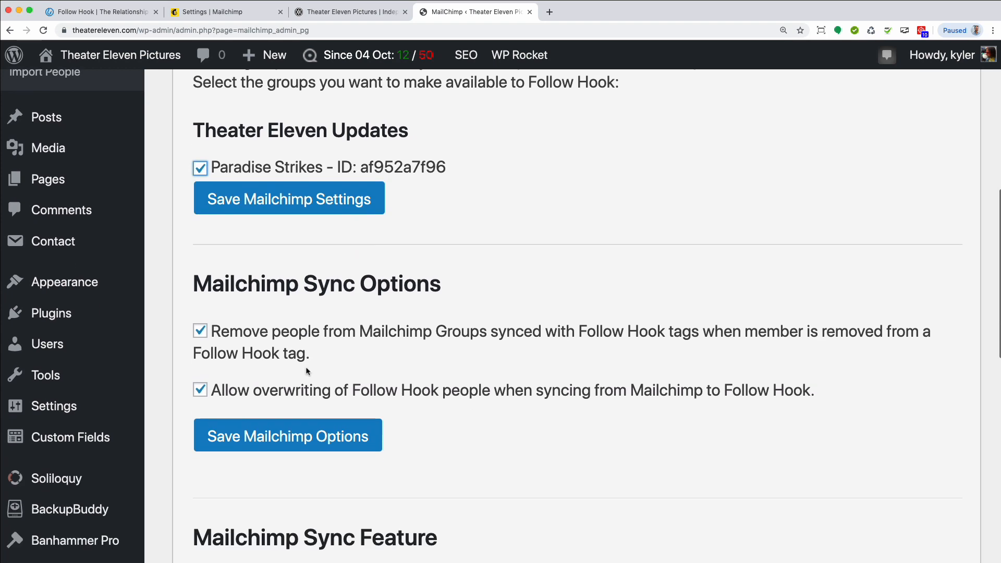
scroll(314, 327, "down", 1)
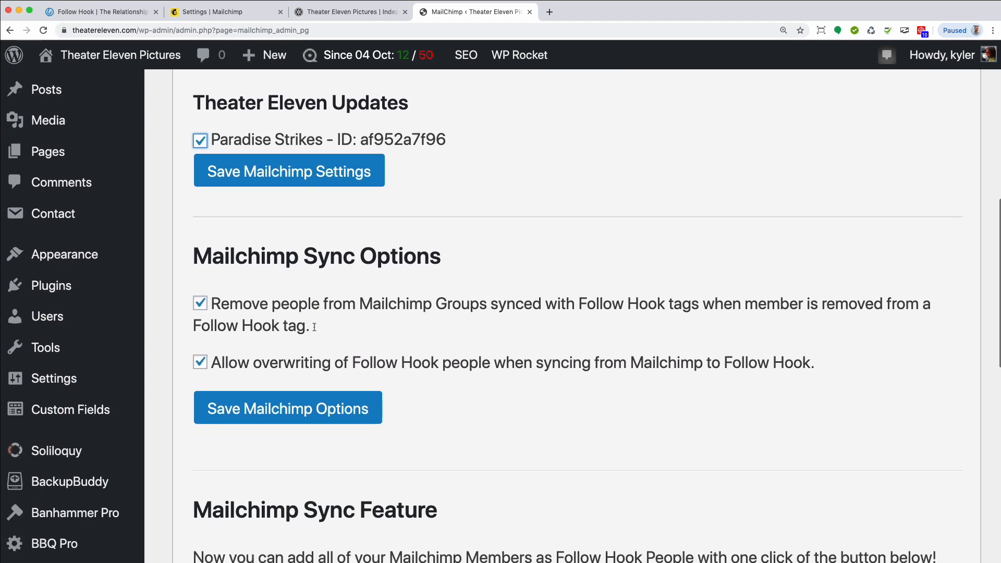
scroll(315, 327, "down", 4)
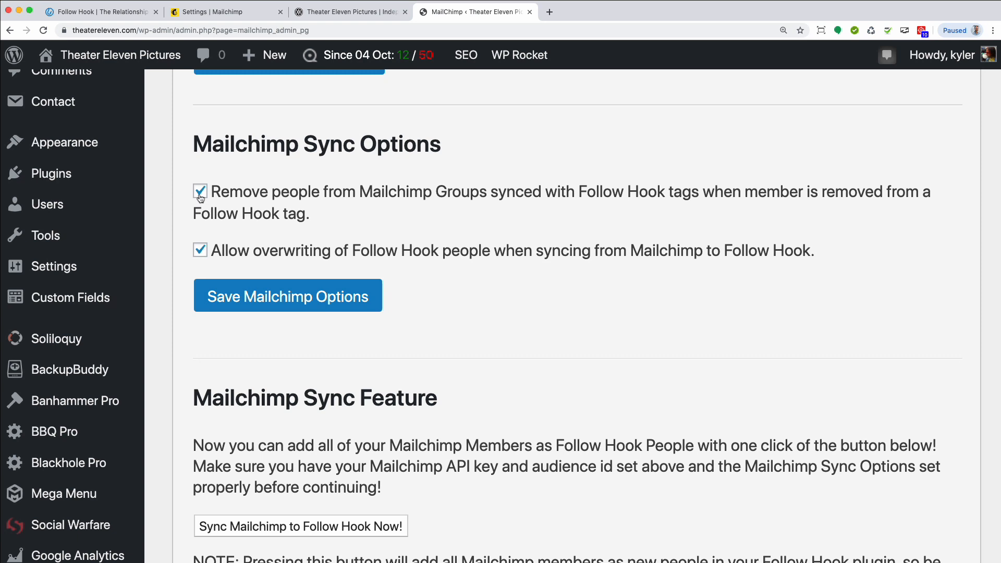
scroll(233, 333, "down", 2)
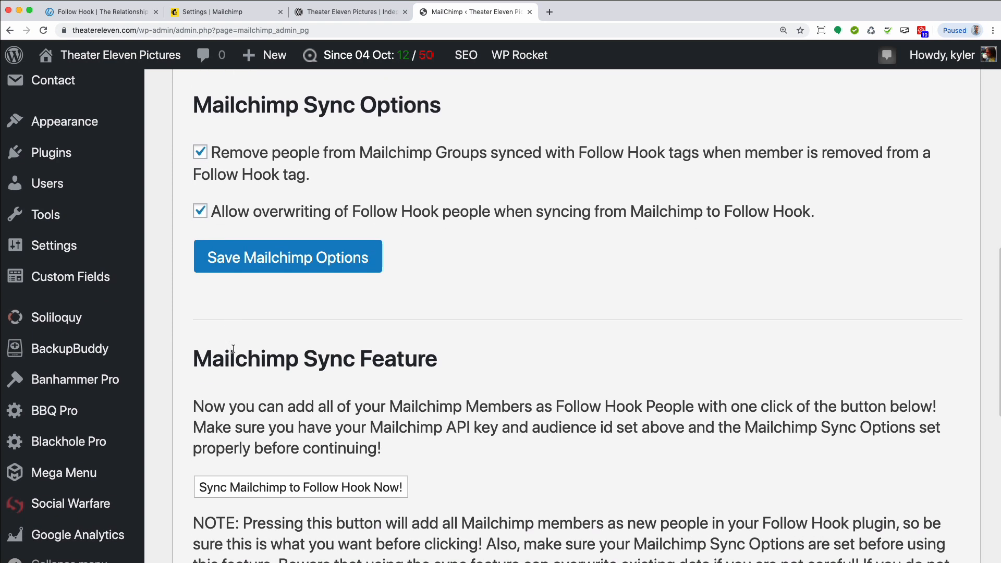
Step: Toggle the option allowing overwriting of Follow Hook people when syncing from Mailchimp and save the Mailchimp options
scroll(234, 349, "up", 1)
scroll(238, 350, "down", 1)
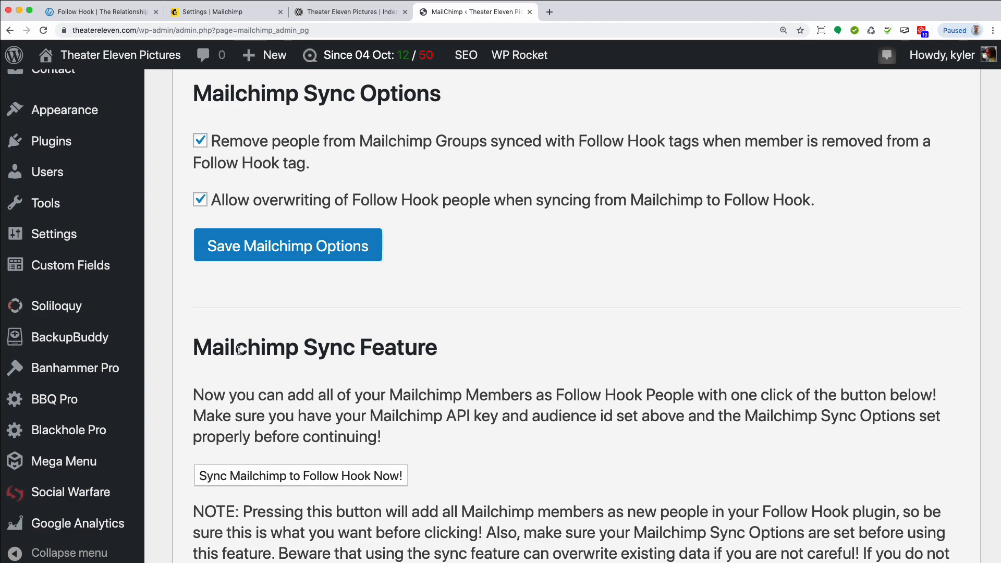
scroll(271, 365, "down", 4)
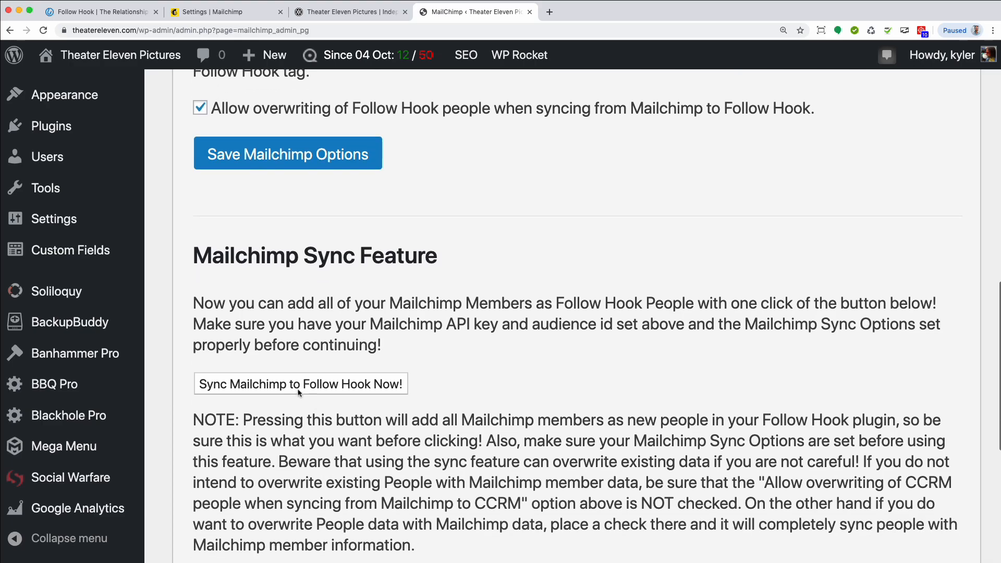
scroll(250, 338, "up", 5)
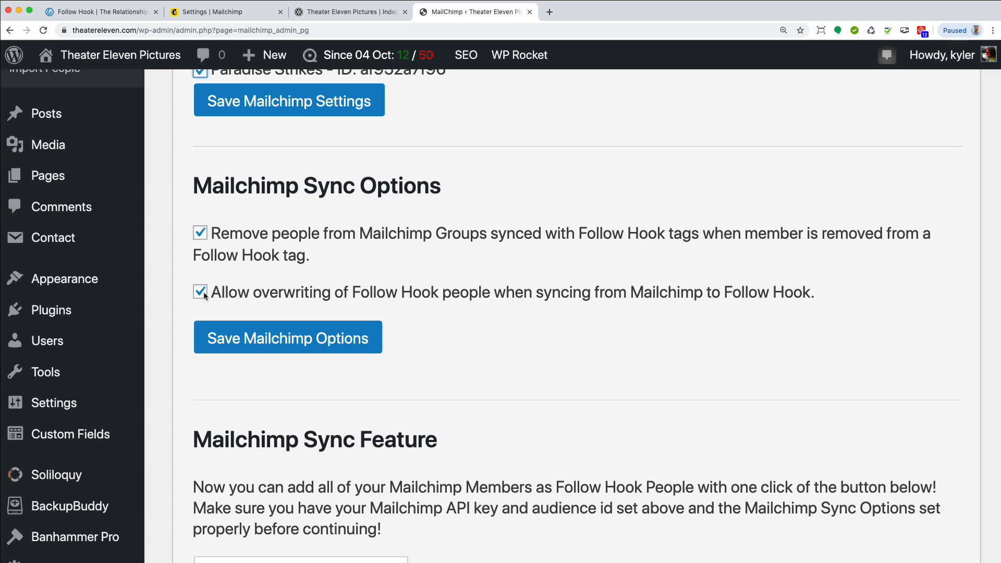
left_click(201, 293)
left_click(277, 338)
Step: Open the Paradise Strikes tag for editing from Follow Hook's tag list
scroll(280, 351, "down", 5)
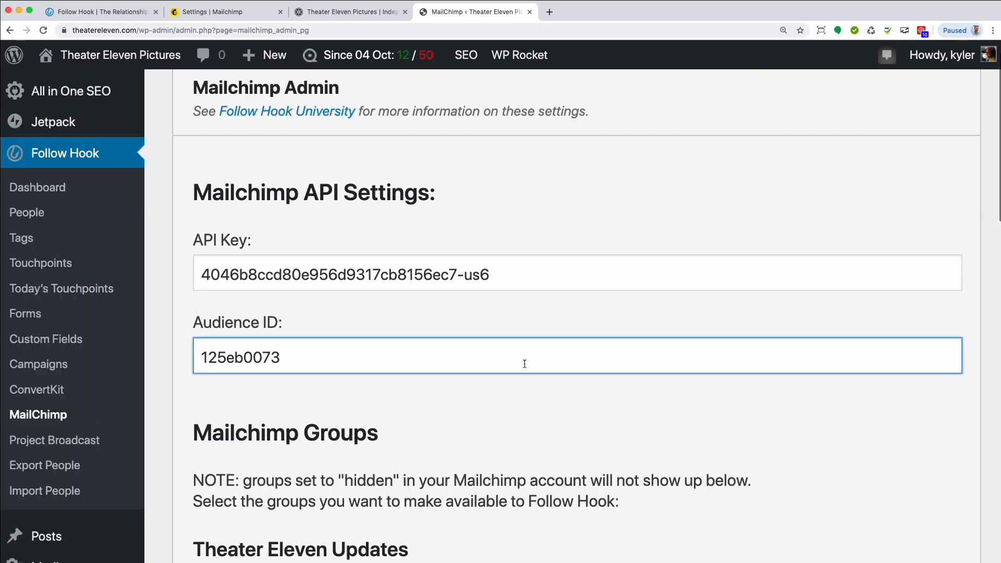
scroll(524, 363, "up", 1)
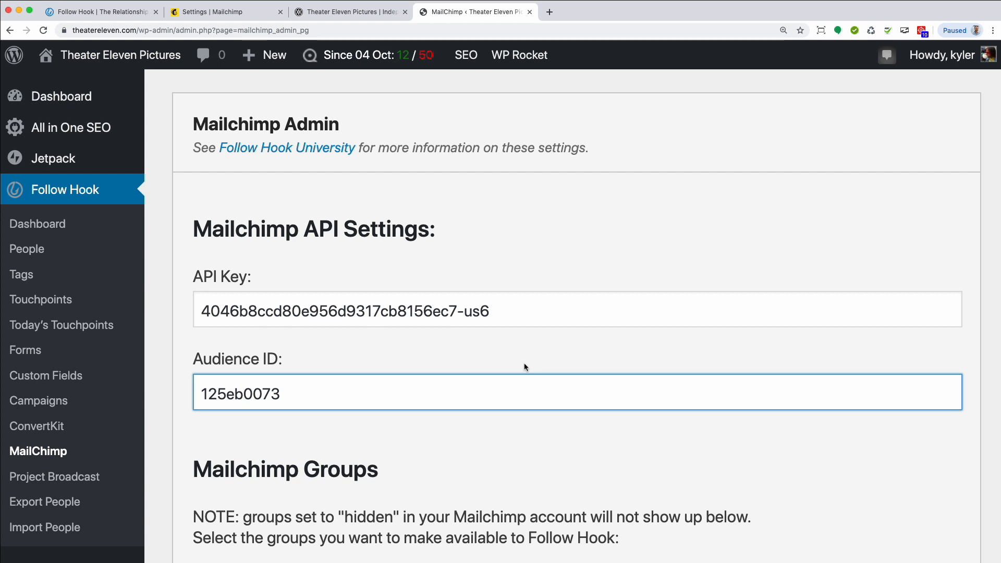
scroll(413, 265, "down", 4)
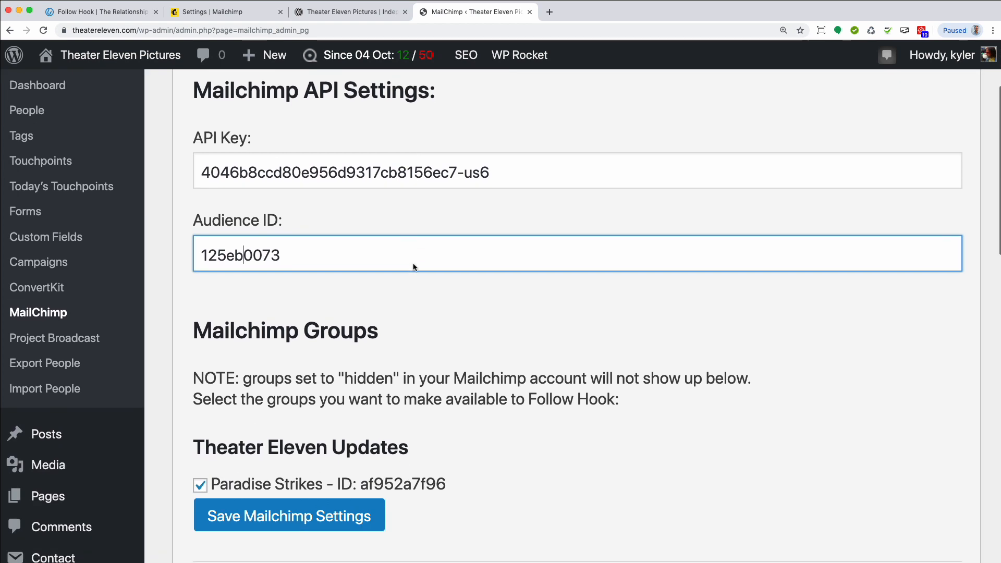
scroll(413, 267, "down", 2)
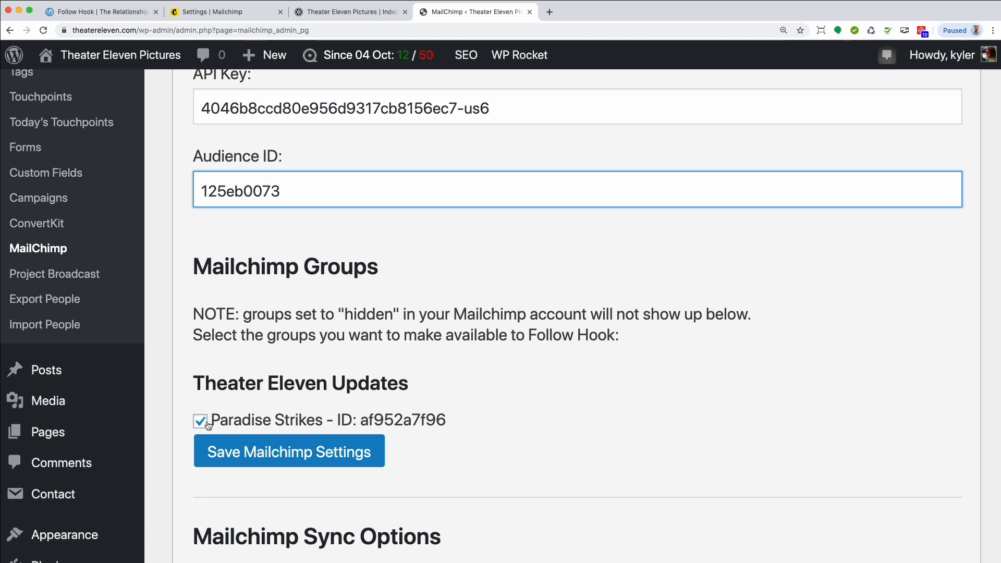
scroll(174, 306, "up", 5)
left_click(22, 276)
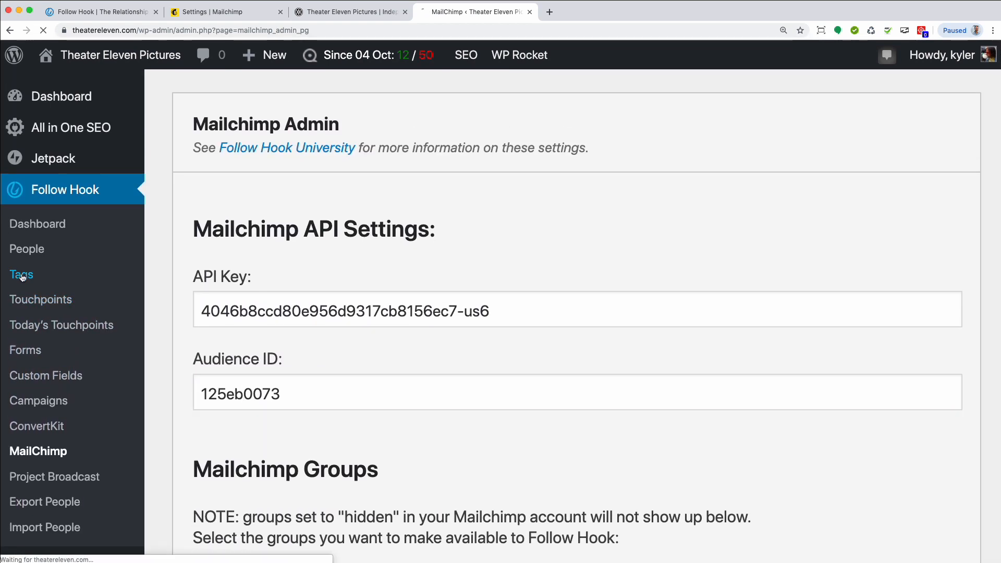
left_click(505, 275)
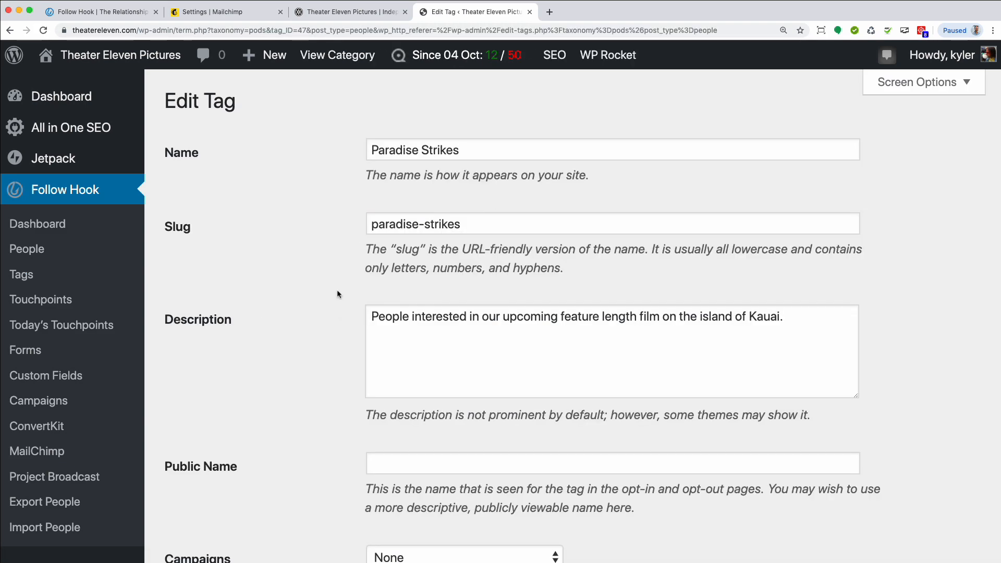
Step: Set the Paradise Strikes tag to add its people to the MailChimp list
scroll(302, 172, "down", 7)
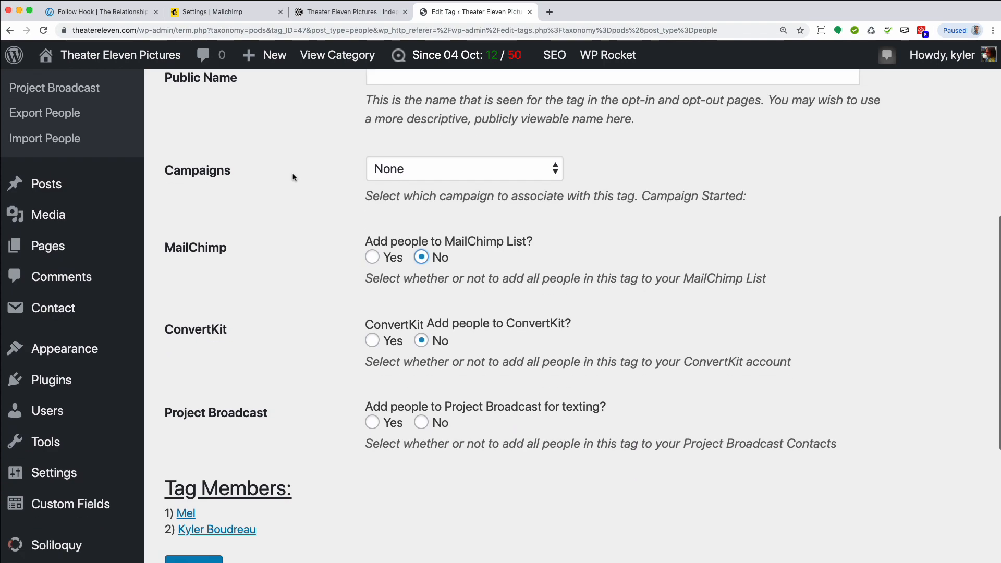
scroll(301, 174, "down", 1)
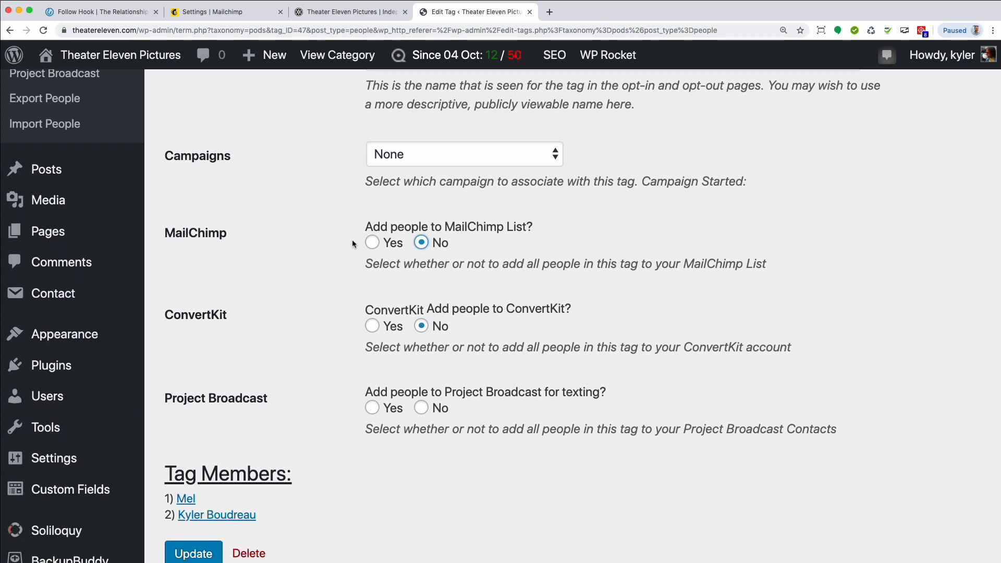
left_click(374, 244)
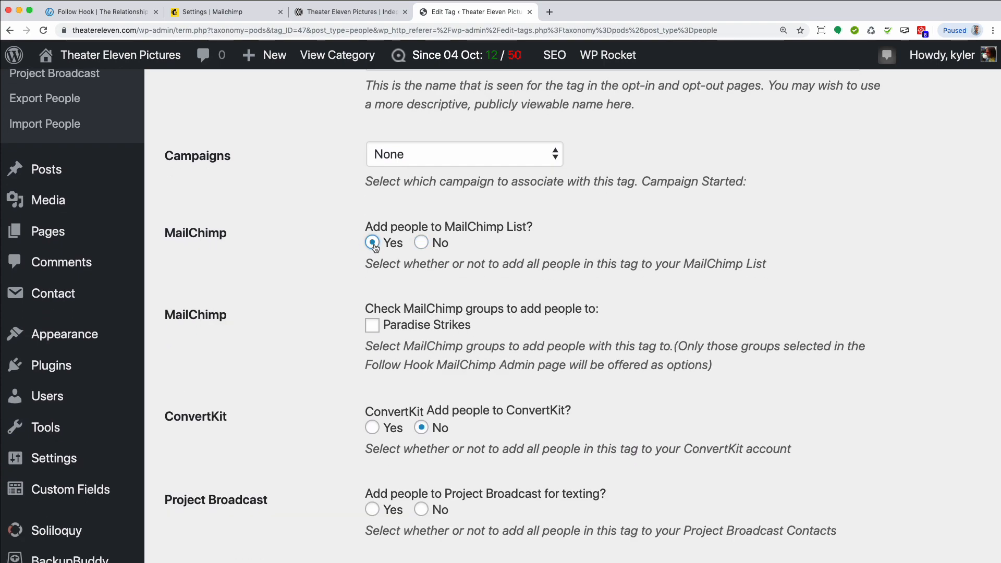
scroll(242, 240, "up", 6)
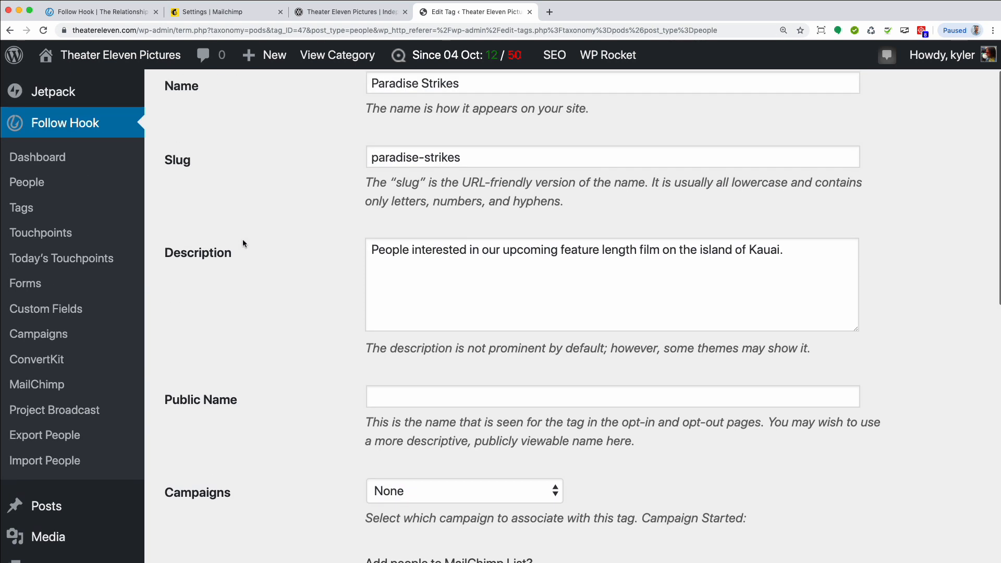
scroll(243, 243, "up", 2)
Step: Assign the tag's people to the Paradise Strikes MailChimp group and update the tag
scroll(319, 180, "down", 6)
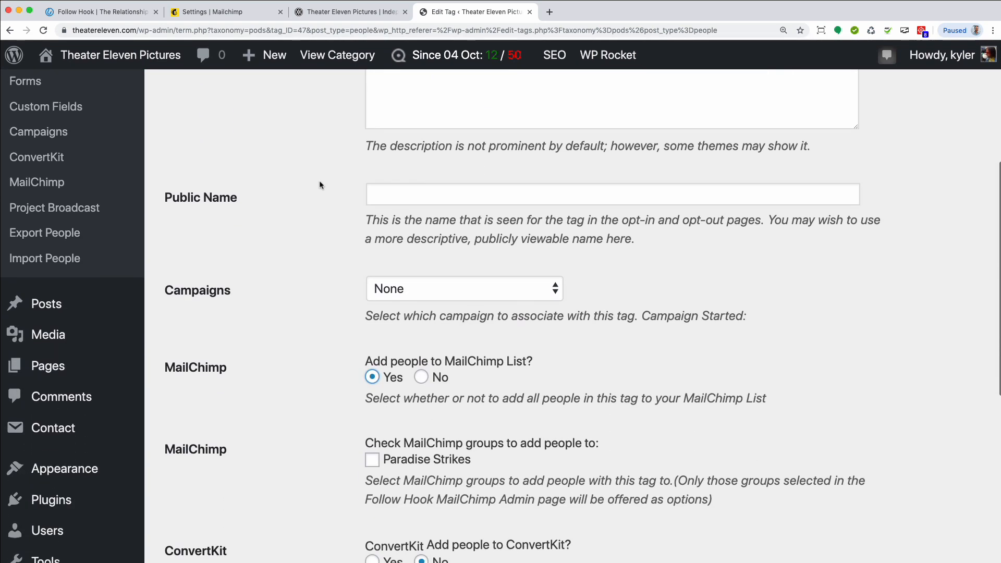
scroll(320, 185, "down", 3)
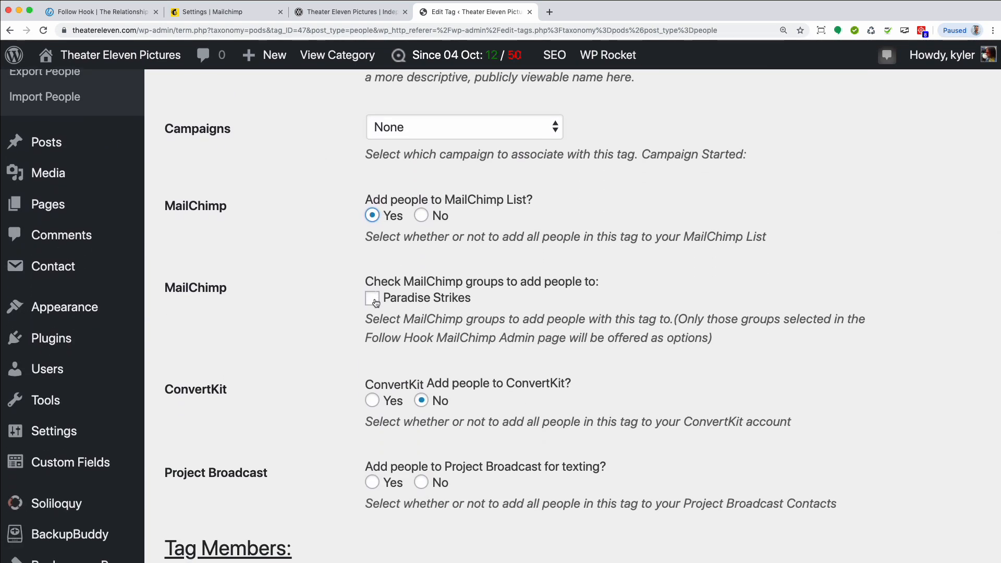
left_click(372, 299)
scroll(292, 438, "down", 3)
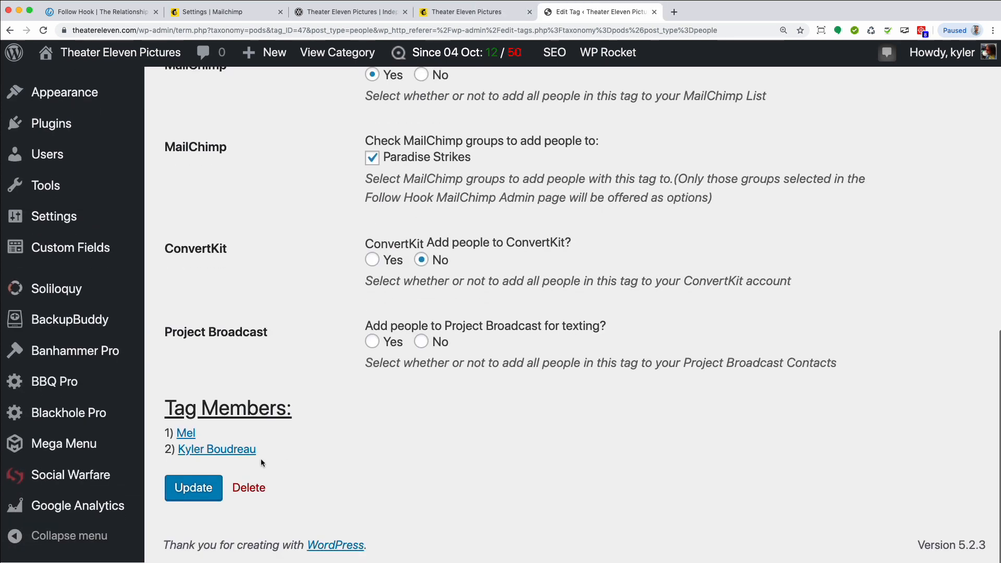
scroll(322, 458, "up", 12)
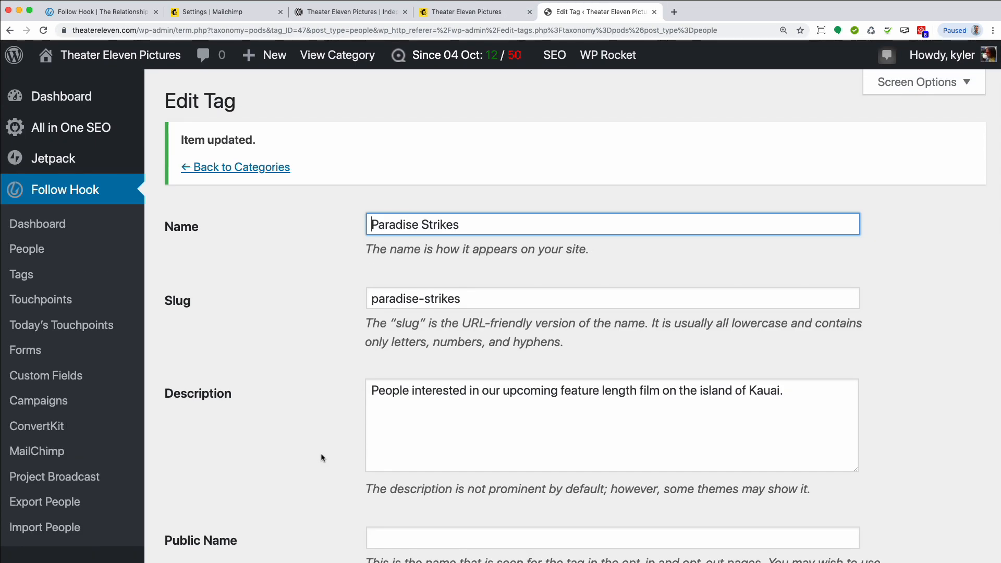
Step: Examine the Behind the Scenes opt-in form on the Theater Eleven Pictures homepage and return to the tag's edit page
left_click(336, 12)
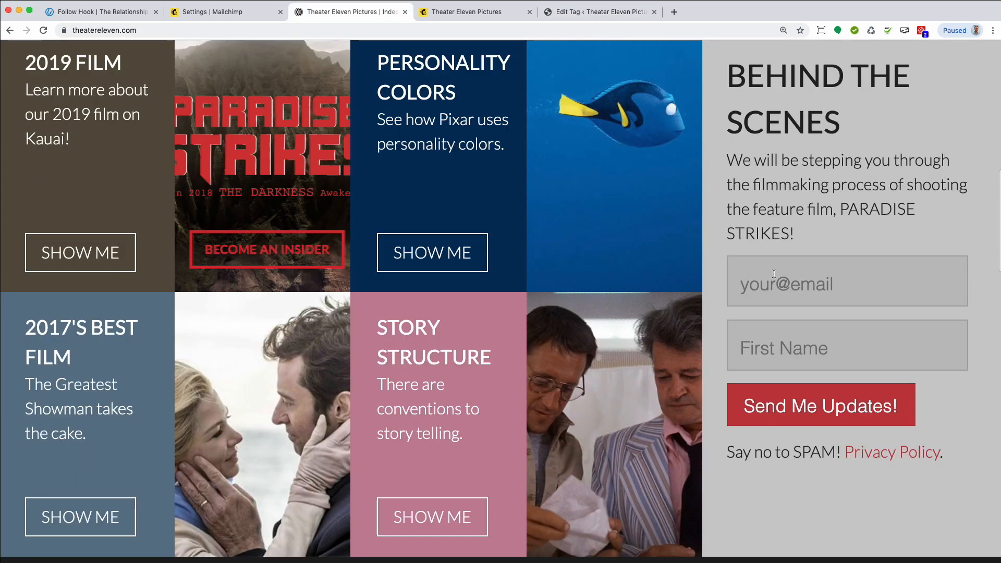
scroll(783, 188, "up", 2)
scroll(782, 187, "down", 1)
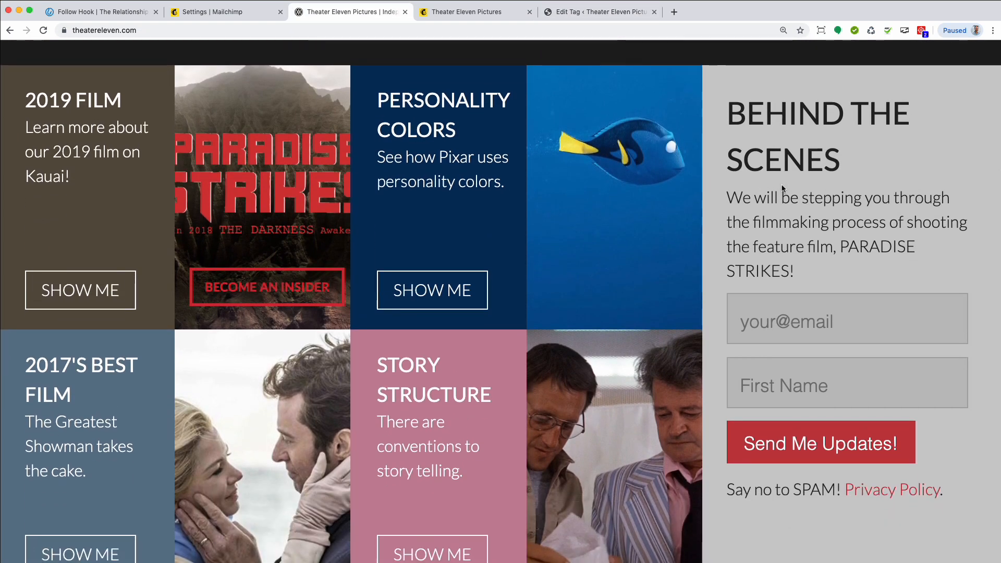
scroll(782, 189, "down", 1)
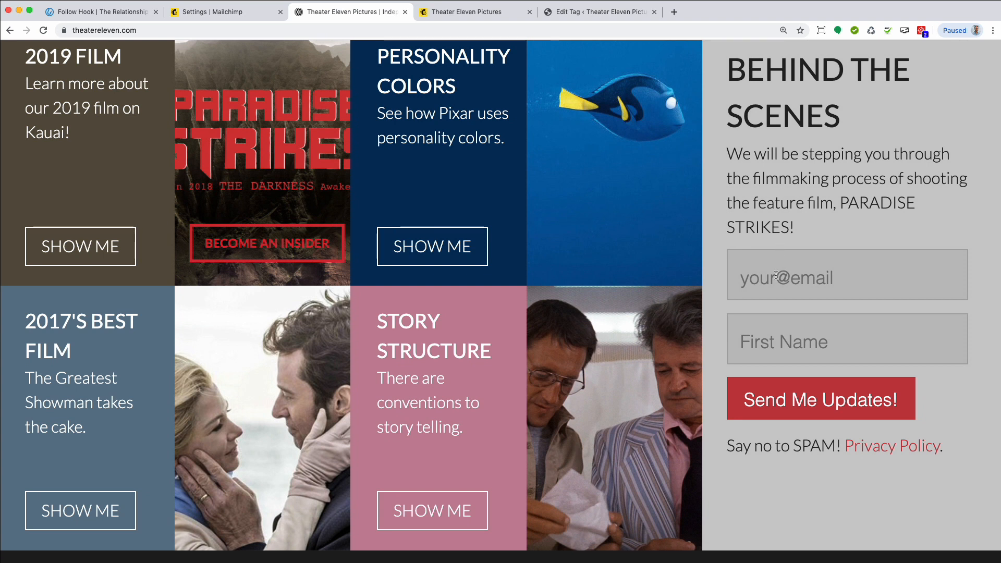
left_click(600, 11)
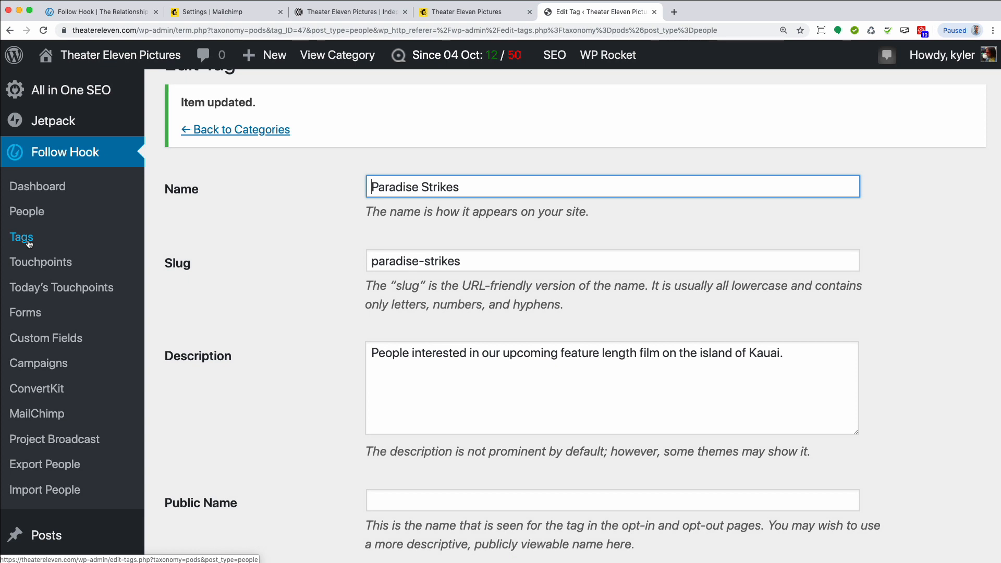
Step: Switch to Mailchimp and open the Campaigns page for Follow Hook Training
left_click(209, 11)
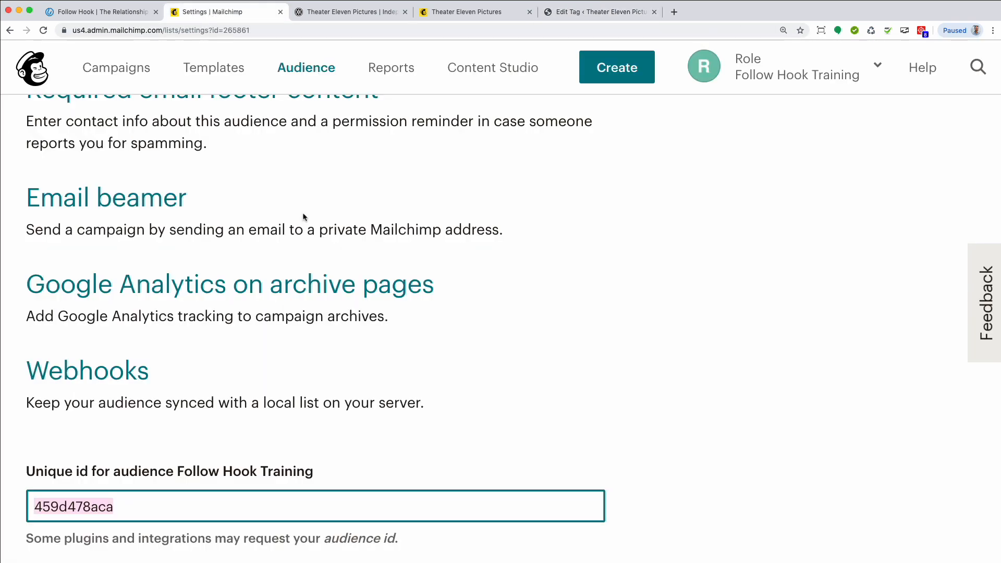
scroll(276, 189, "up", 15)
left_click(307, 86)
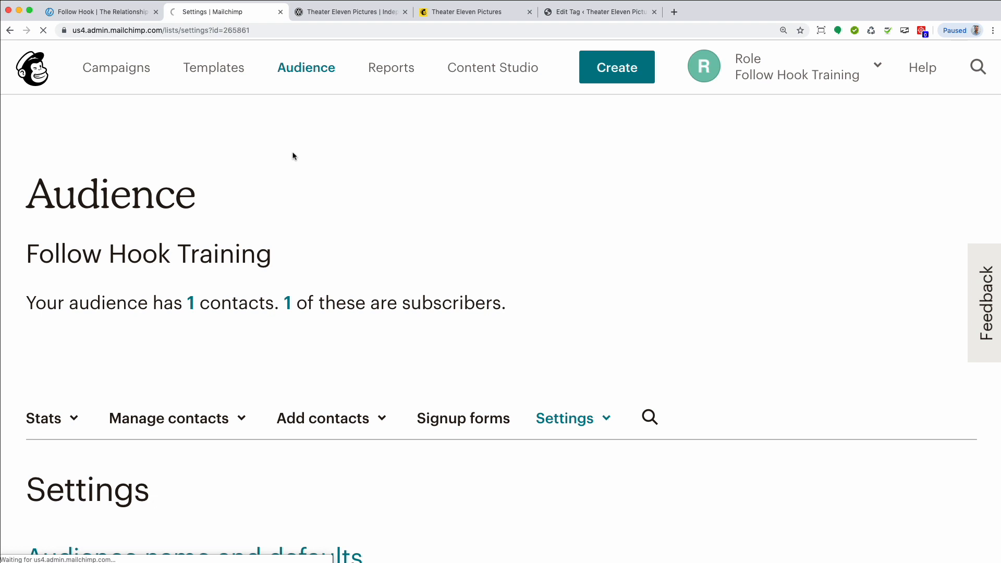
left_click(127, 73)
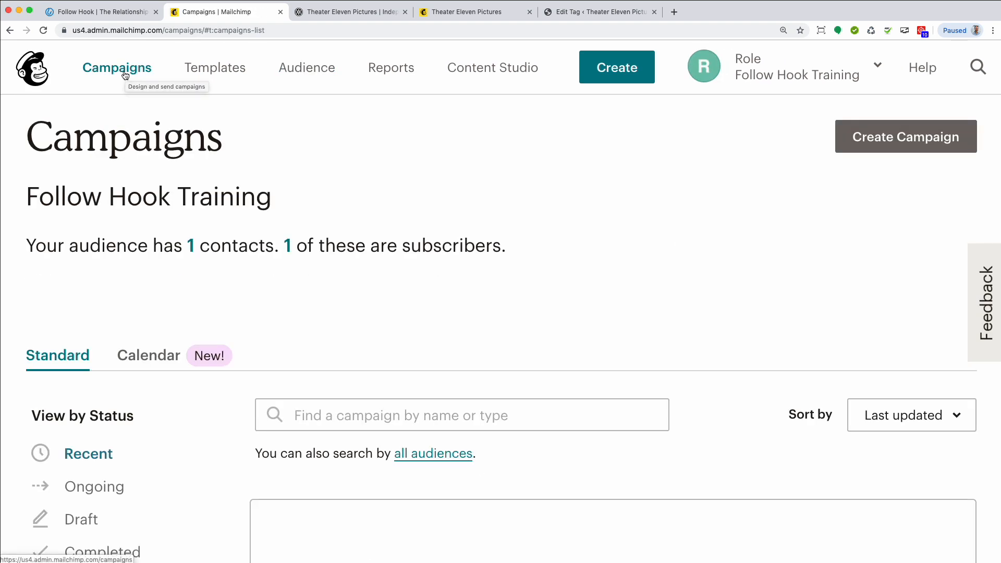